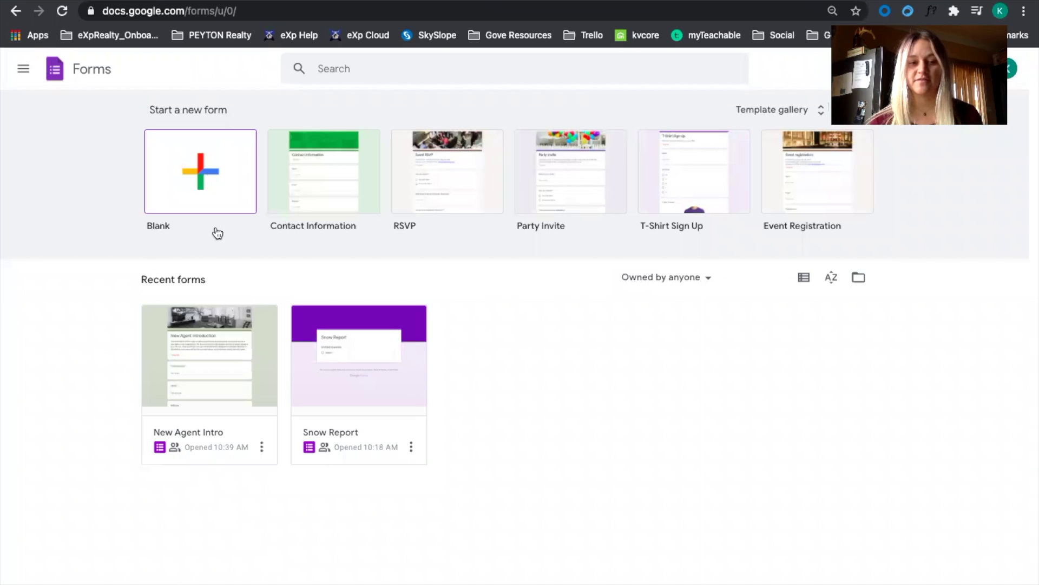
Open the New Agent Intro form from Recent forms on the Forms home page.
click(226, 340)
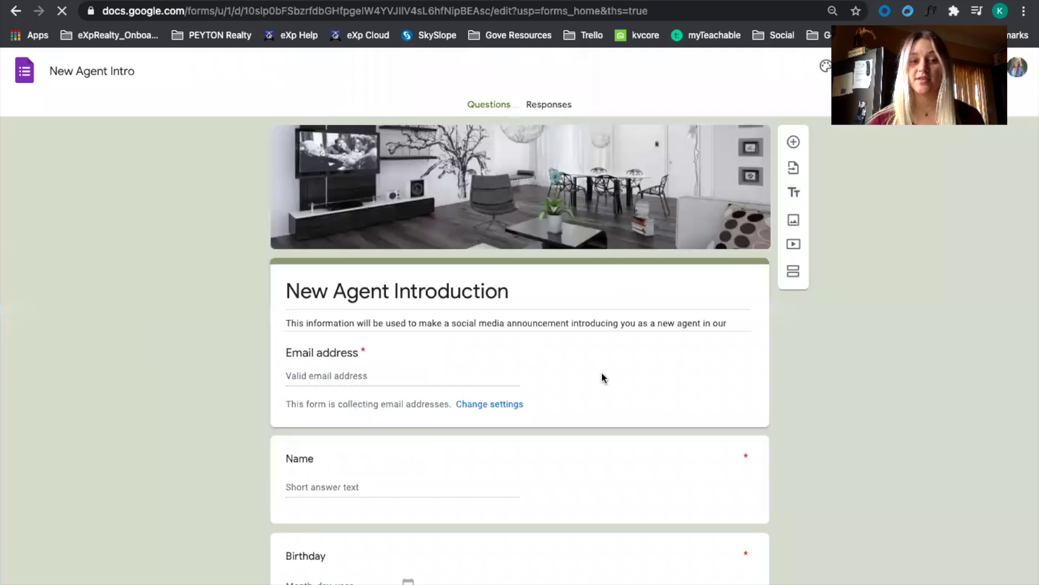
Scroll through the New Agent Introduction questions, check its 3 responses, then return to Questions.
scroll(602, 372, down, 2)
scroll(525, 341, down, 2)
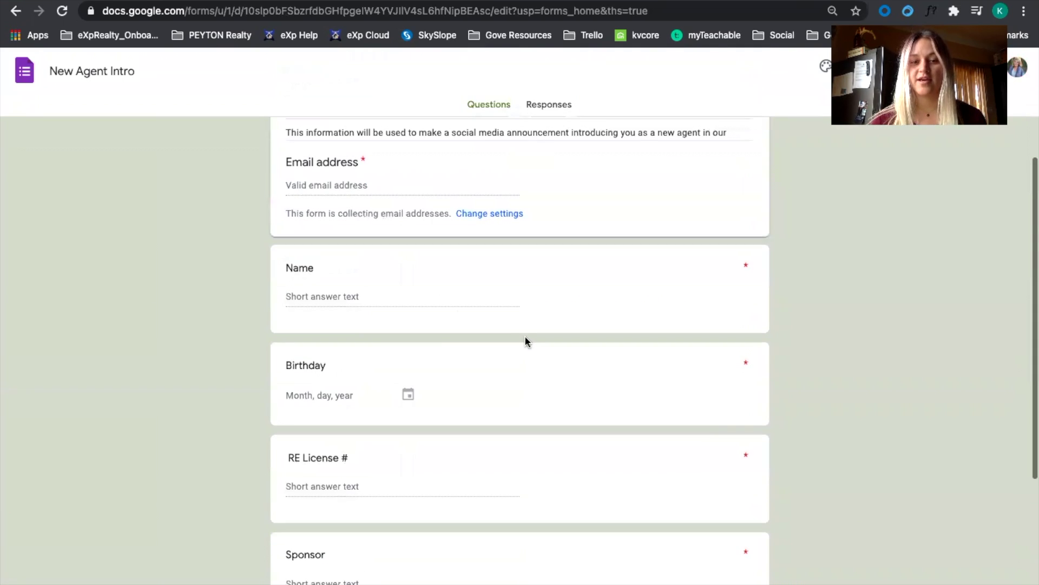
scroll(452, 394, down, 3)
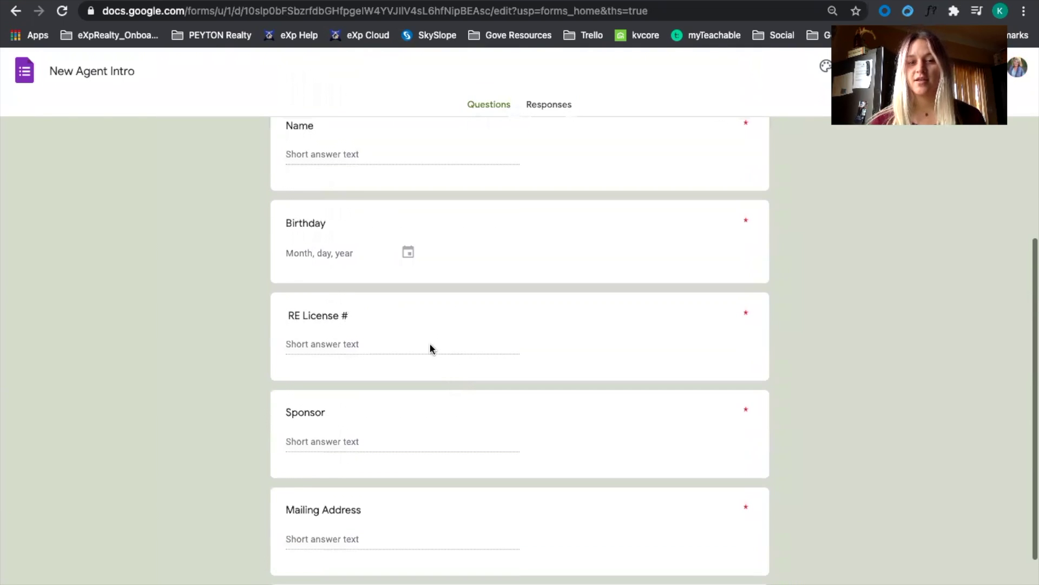
scroll(476, 384, down, 2)
scroll(460, 436, down, 2)
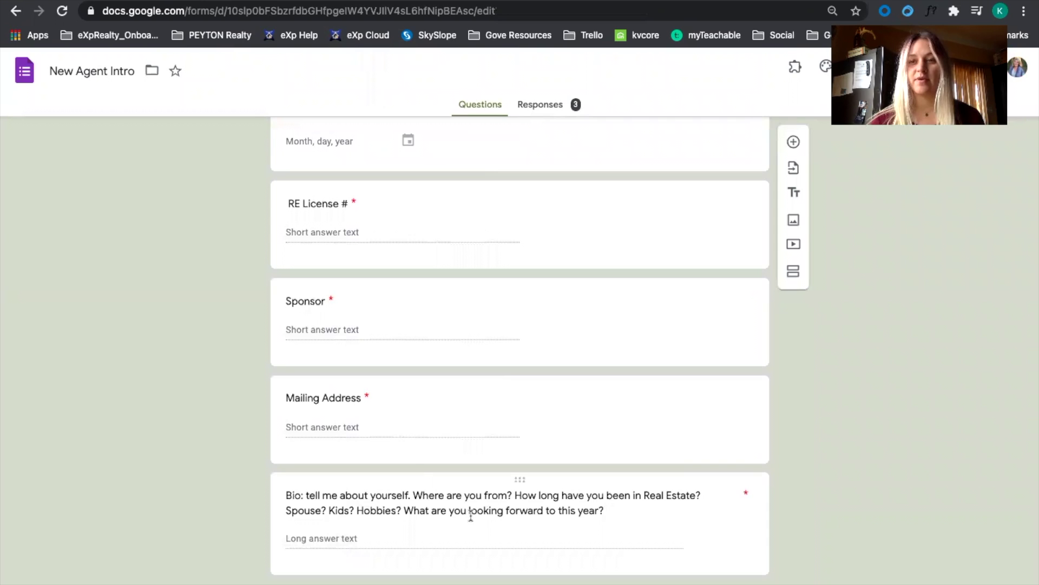
scroll(498, 379, up, 10)
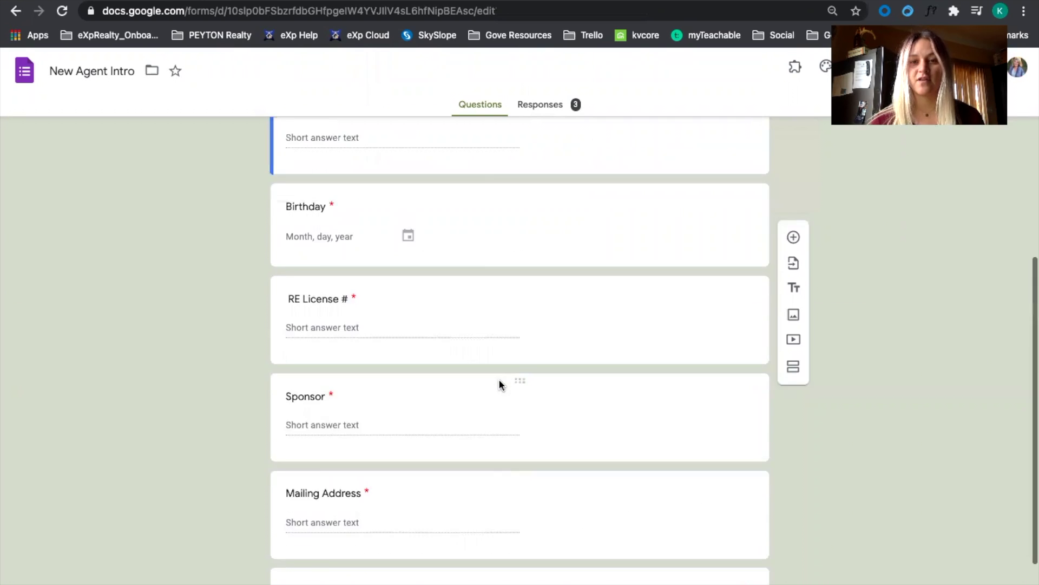
click(539, 106)
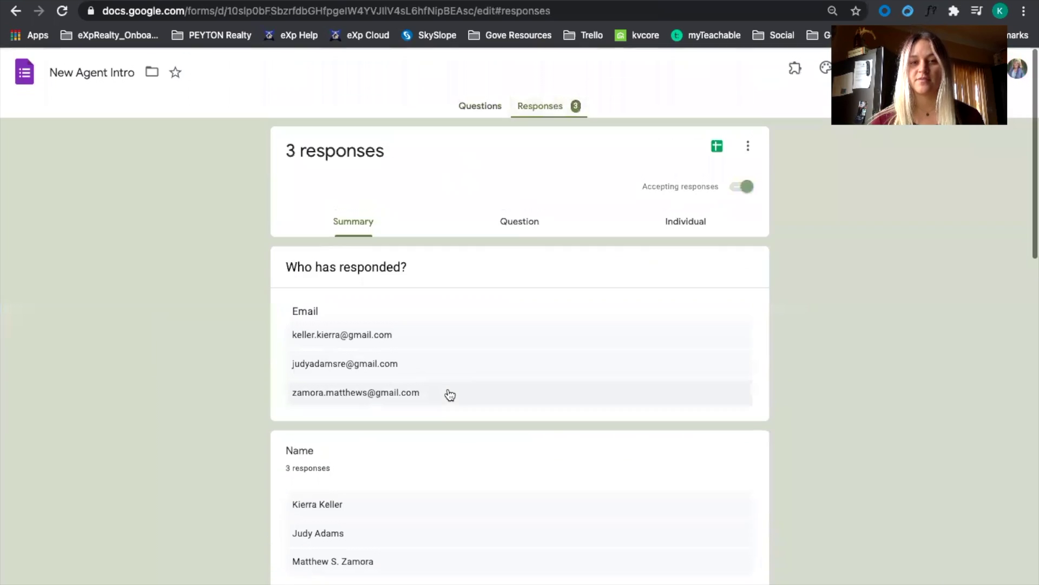
click(472, 110)
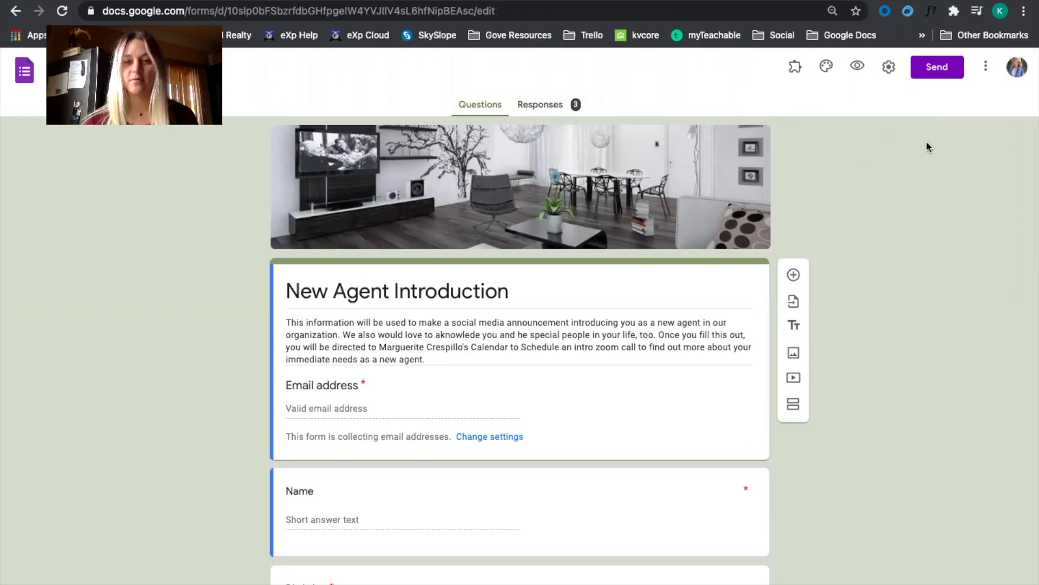
Search the Workspace Marketplace for 'Form Director' and open its add-on page.
click(986, 67)
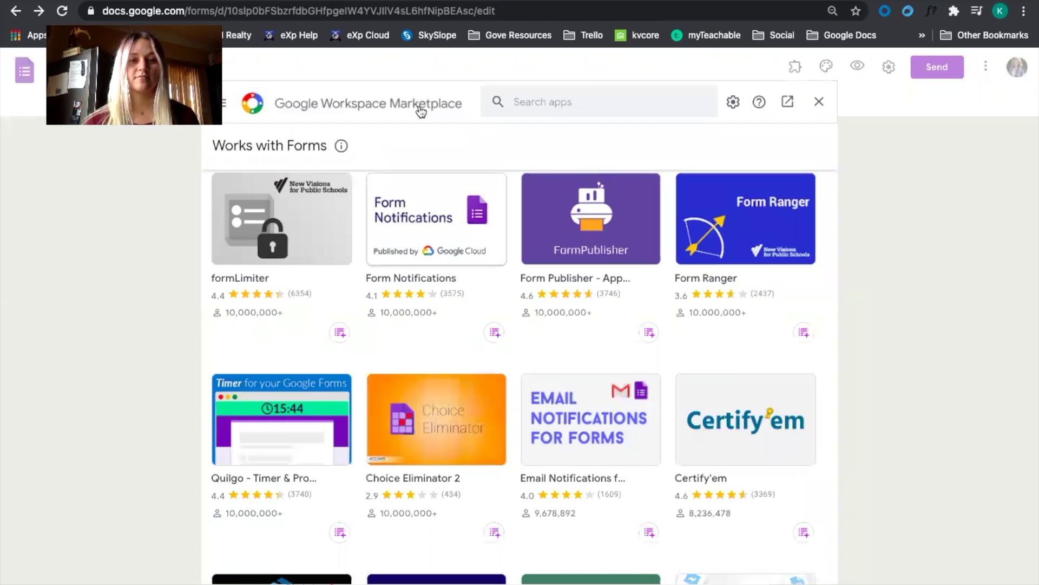
click(522, 102)
text(For)
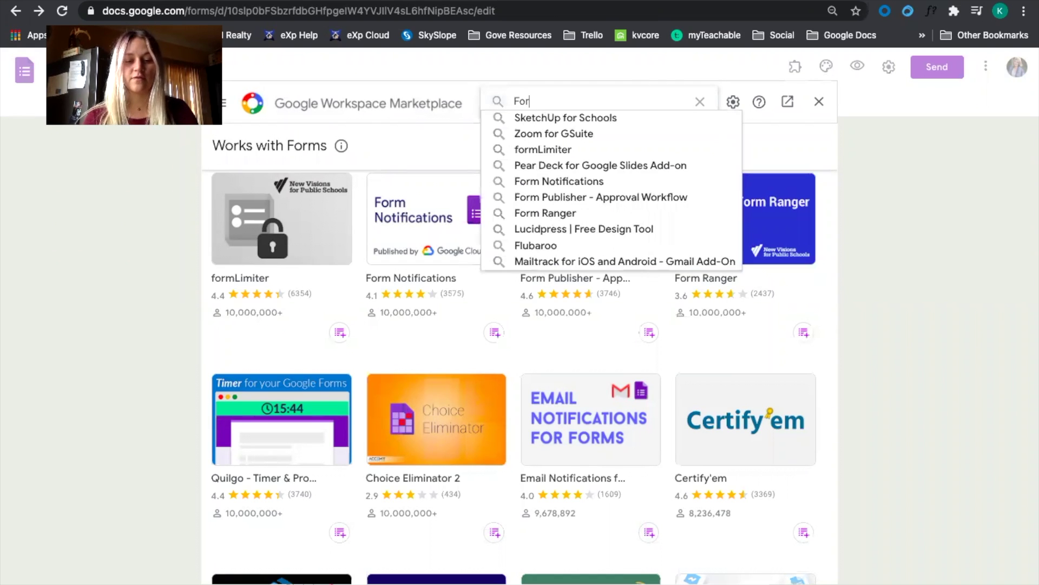
text(m Director)
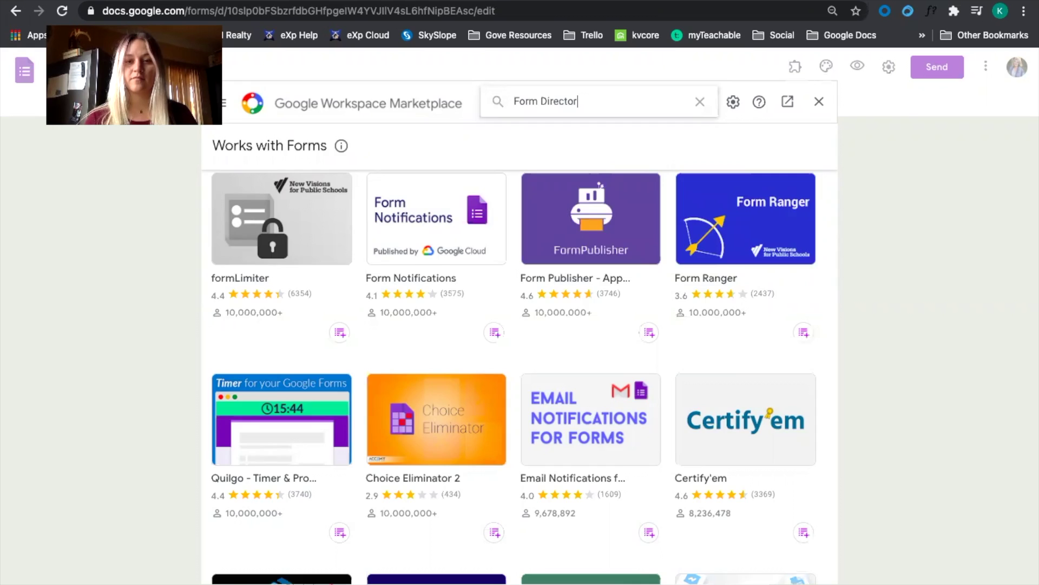
key(Return)
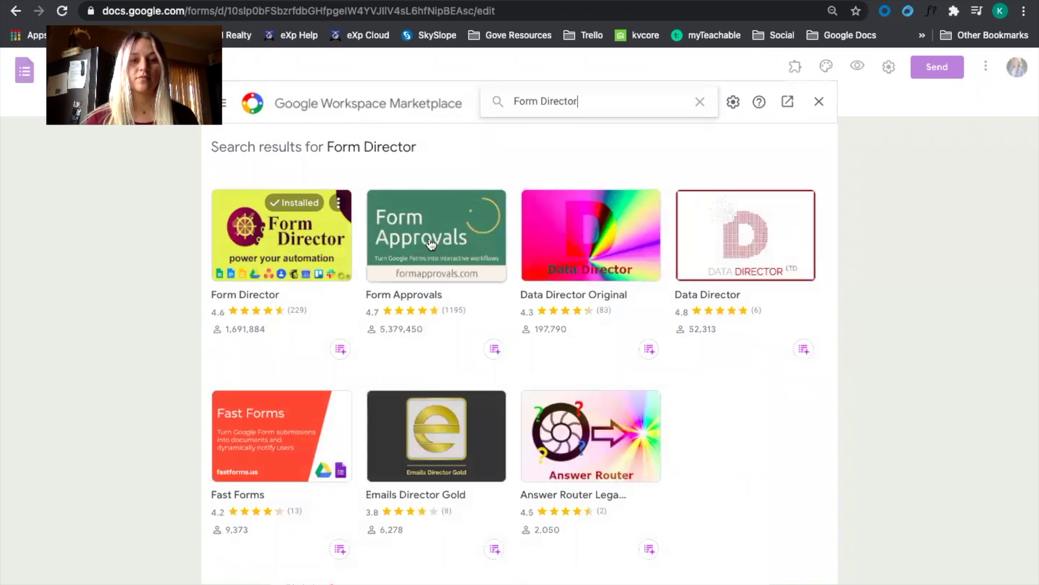
click(271, 233)
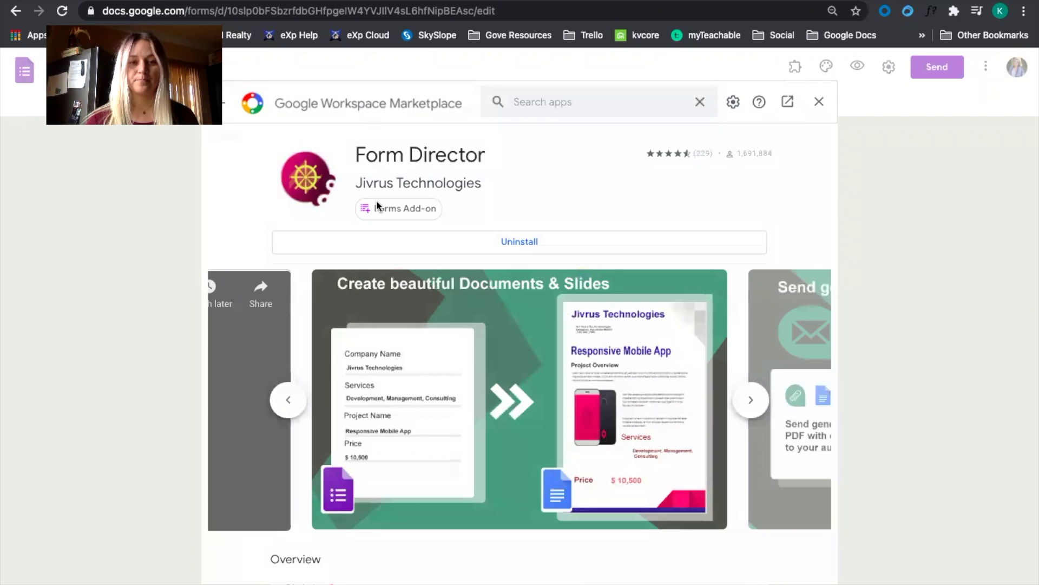
Launch Form Director setup from the Add-ons menu and choose Trello for a new service.
click(819, 101)
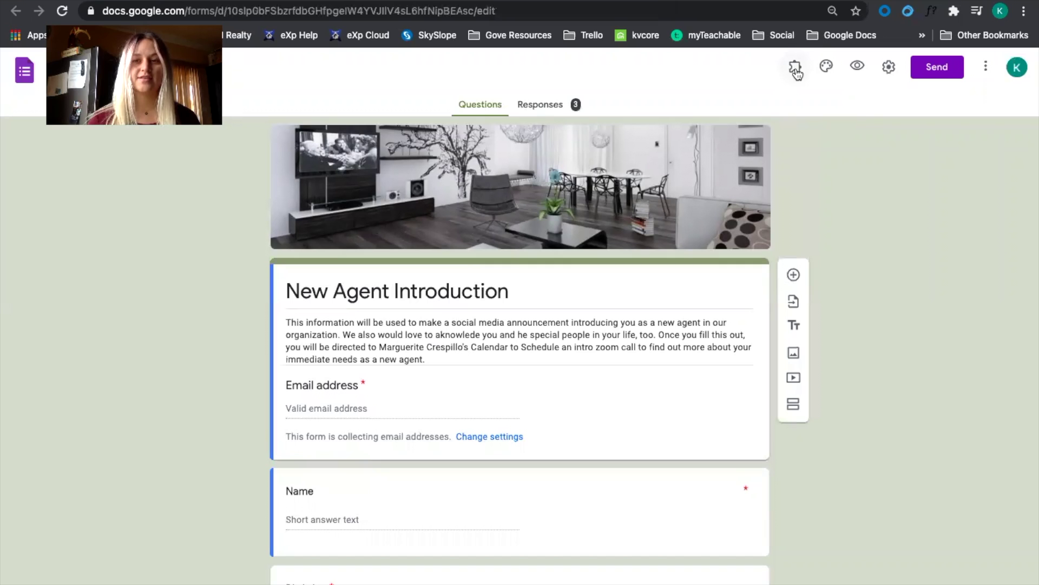
click(796, 69)
click(807, 105)
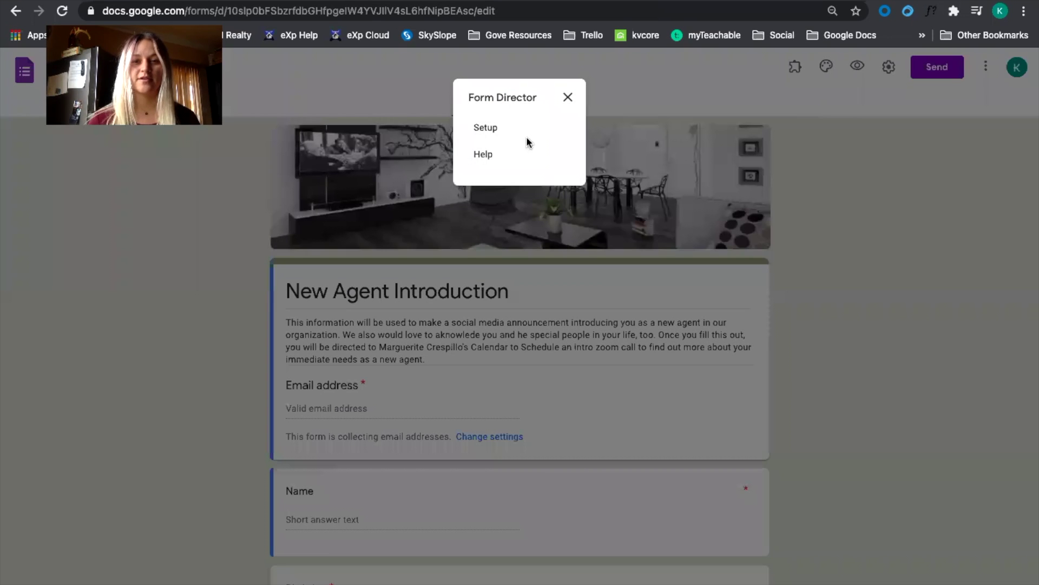
click(515, 134)
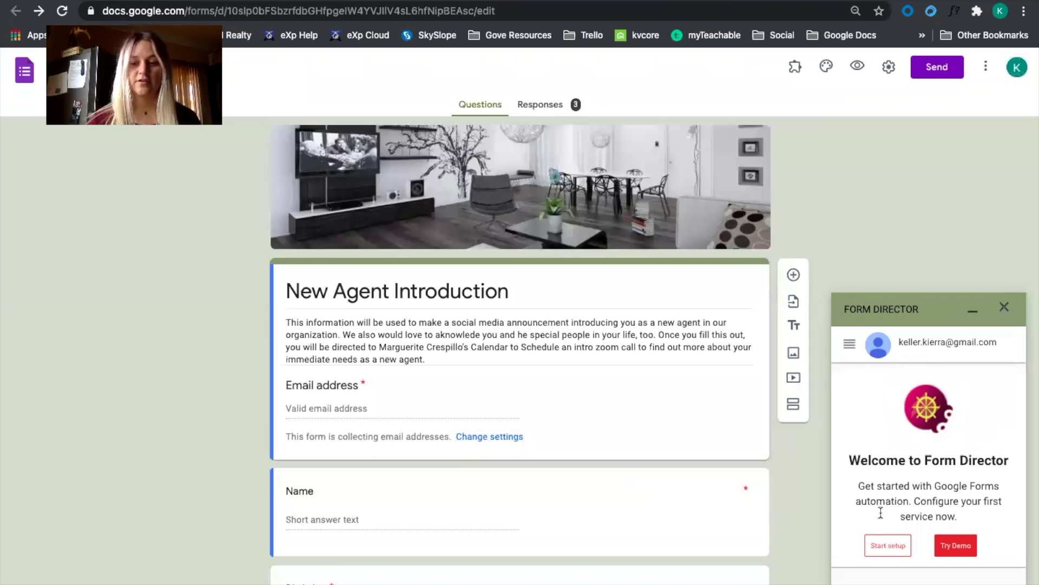
click(896, 547)
scroll(899, 503, down, 5)
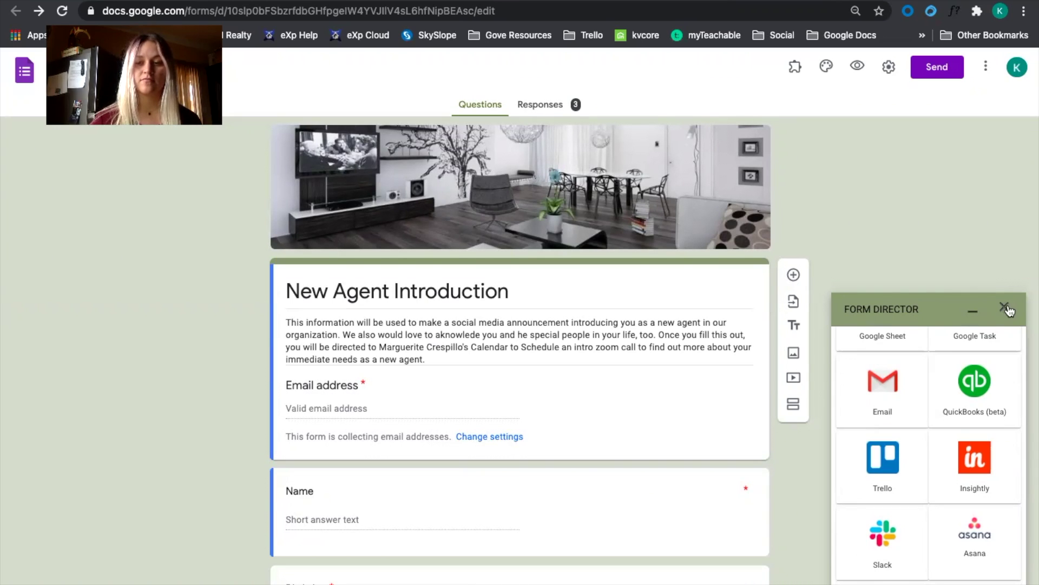
click(894, 459)
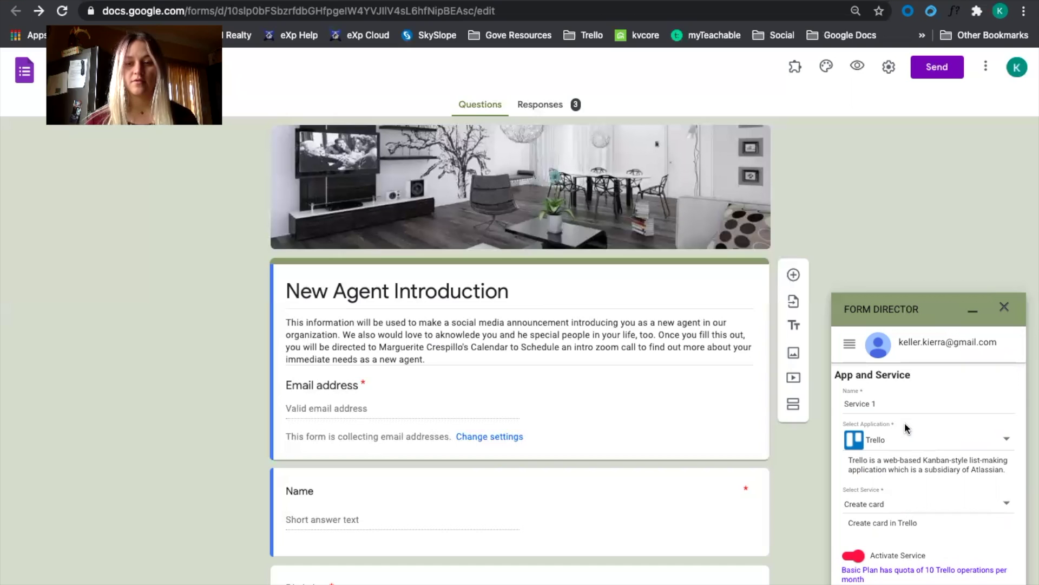
Rename the service to 'New Agent', keep Trello as its application, and reach Connect to Trello.
click(871, 405)
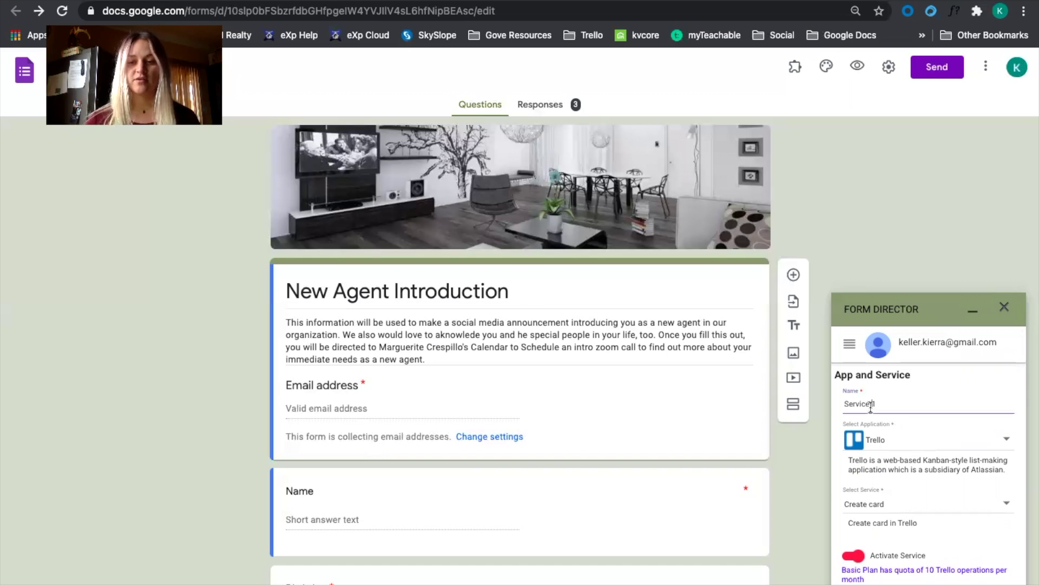
drag(870, 407, 844, 405)
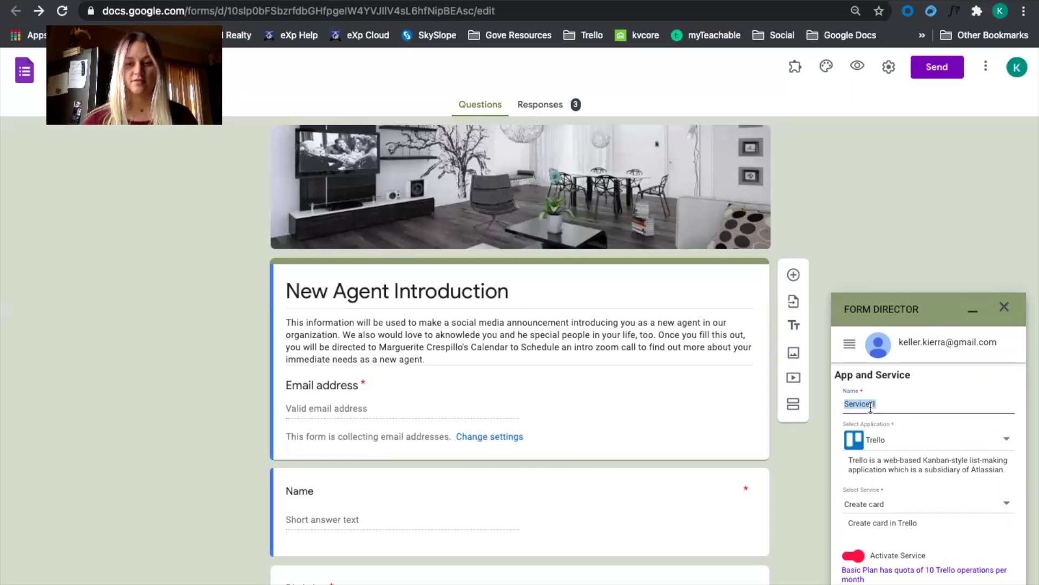
text(New Age)
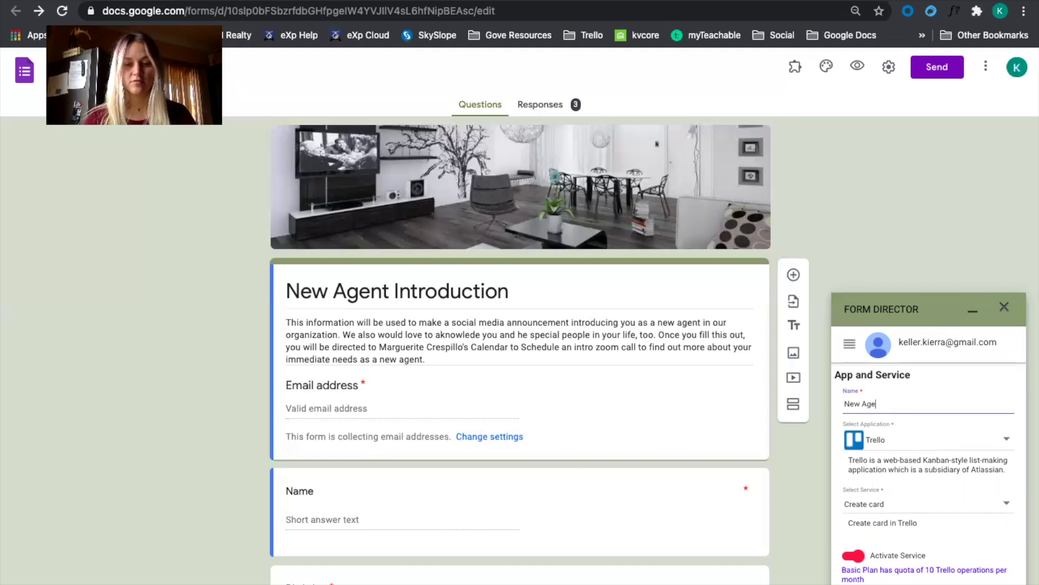
text(nt)
click(898, 441)
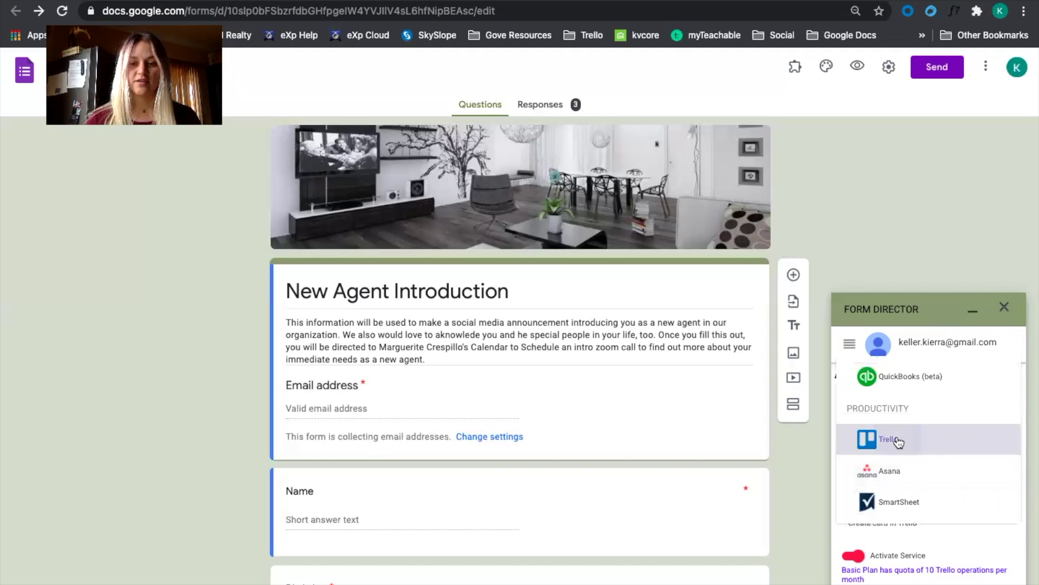
click(898, 441)
scroll(893, 461, down, 1)
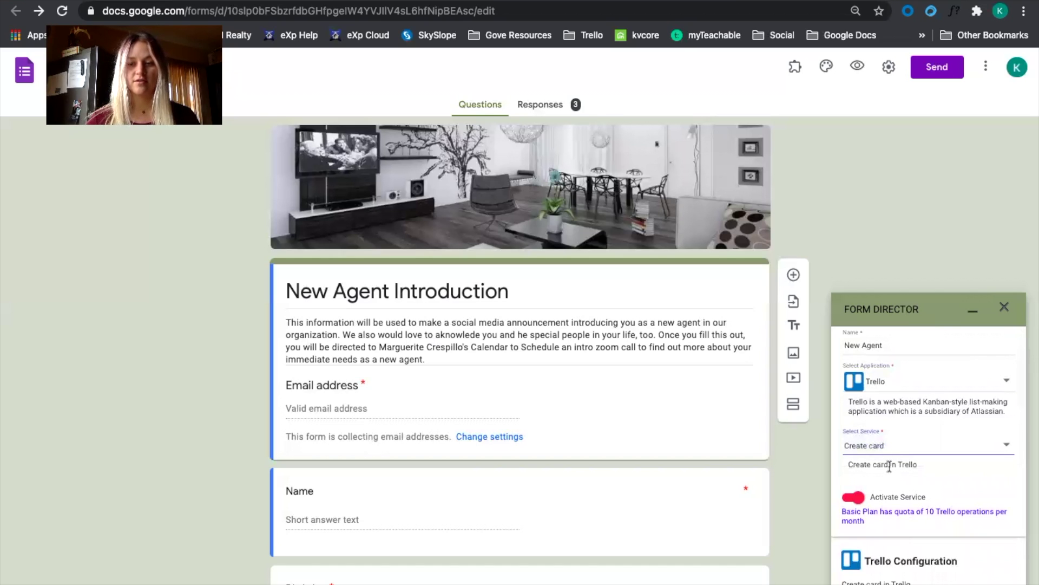
scroll(889, 468, down, 1)
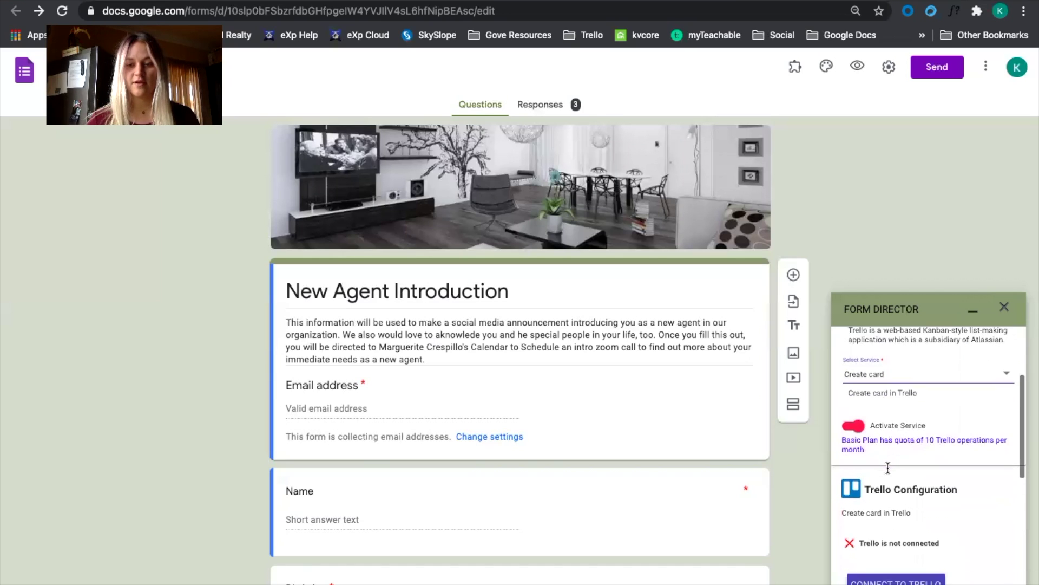
scroll(888, 467, down, 1)
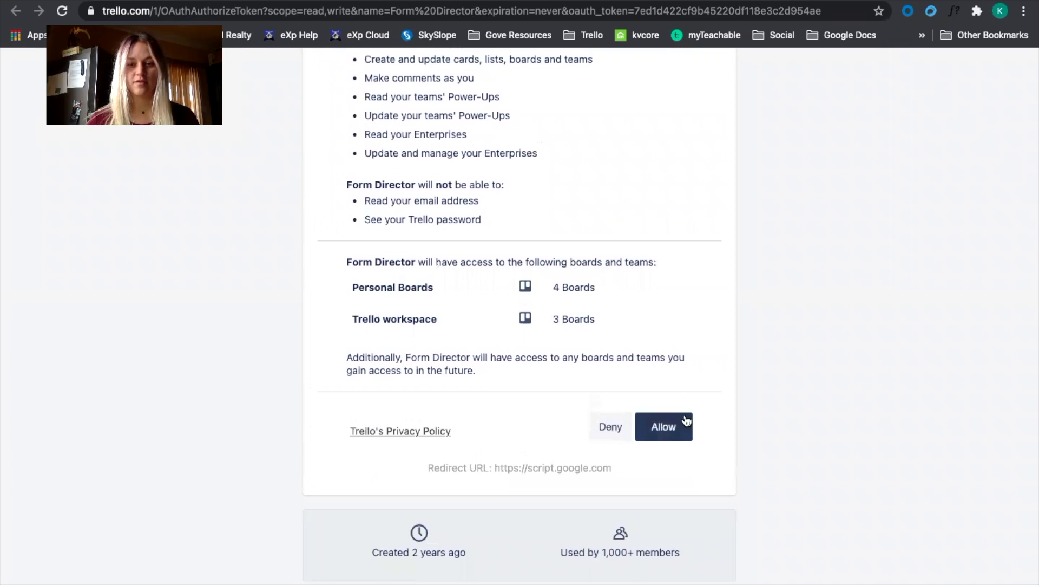
Allow Form Director access to the Trello account.
click(676, 433)
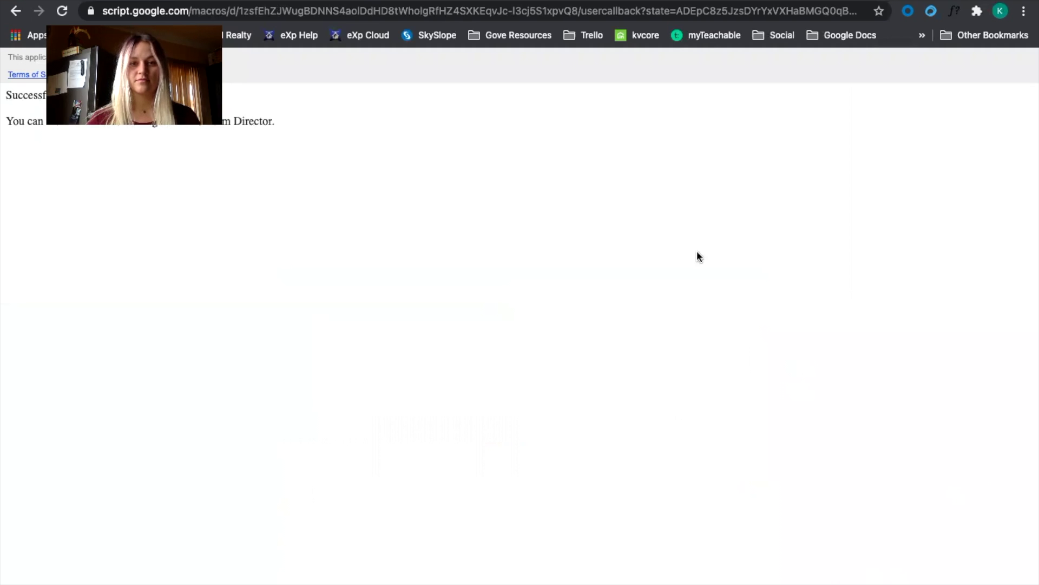
Point Form Director's new cards at the LEGACY BUILDER board's Application list.
key(super+w)
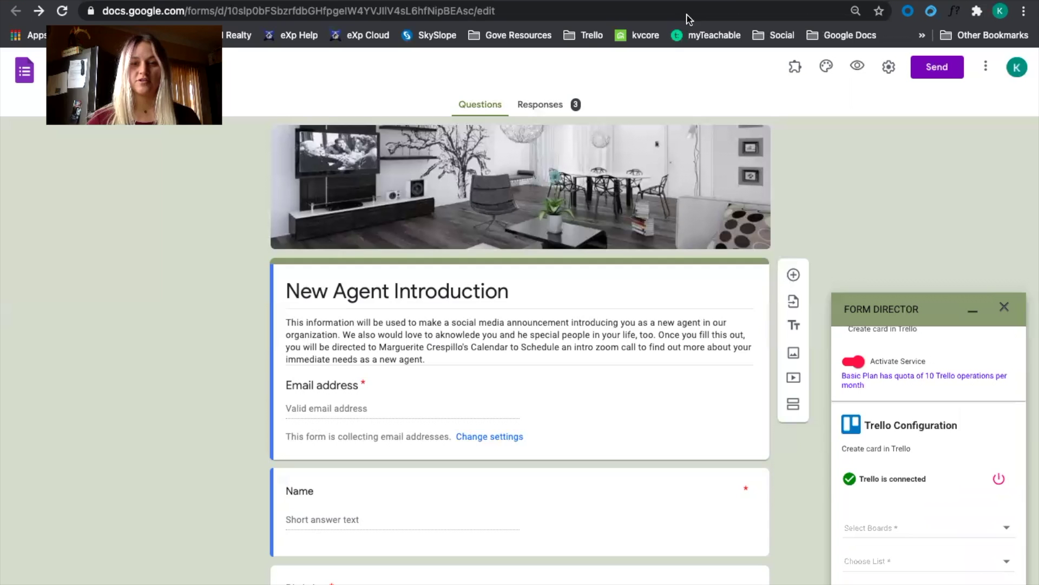
scroll(898, 461, down, 2)
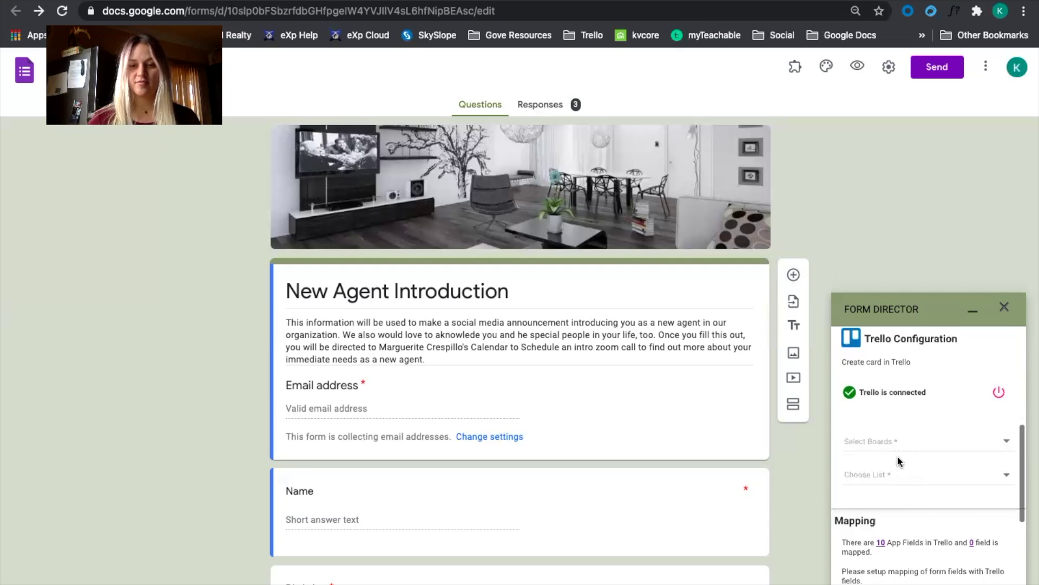
click(904, 444)
click(896, 473)
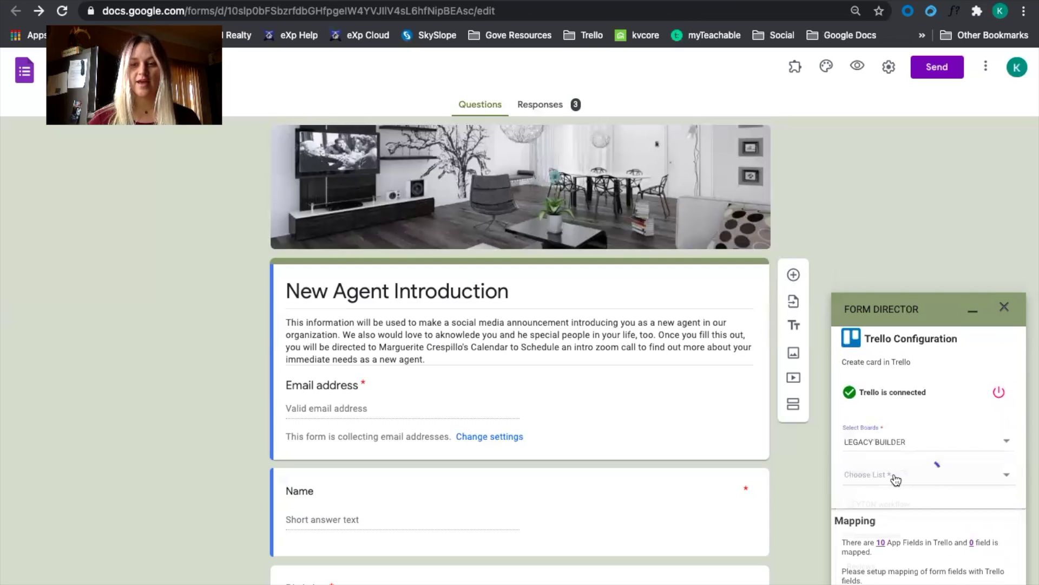
click(893, 477)
click(886, 506)
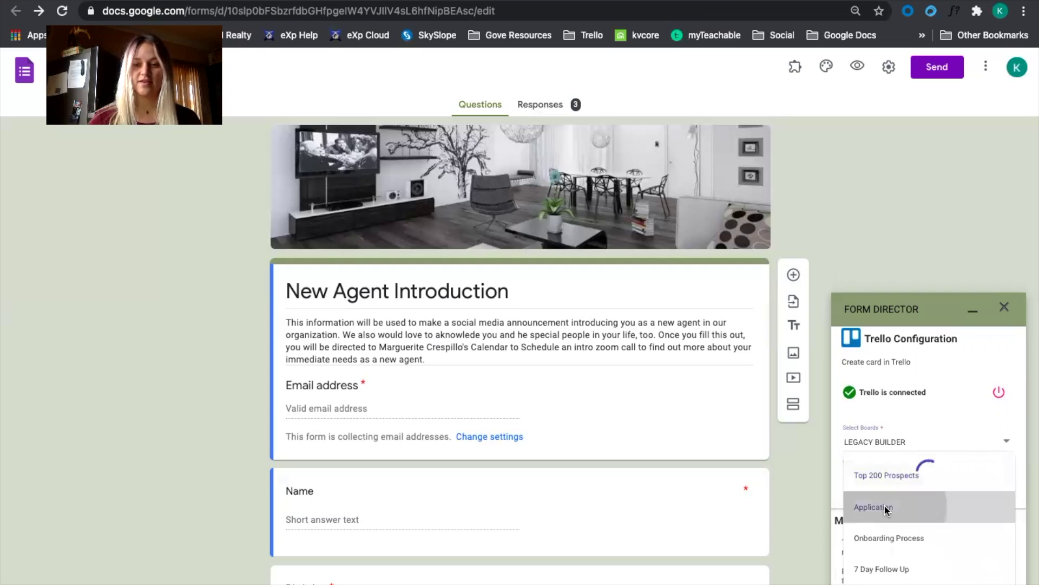
scroll(893, 506, down, 2)
click(893, 506)
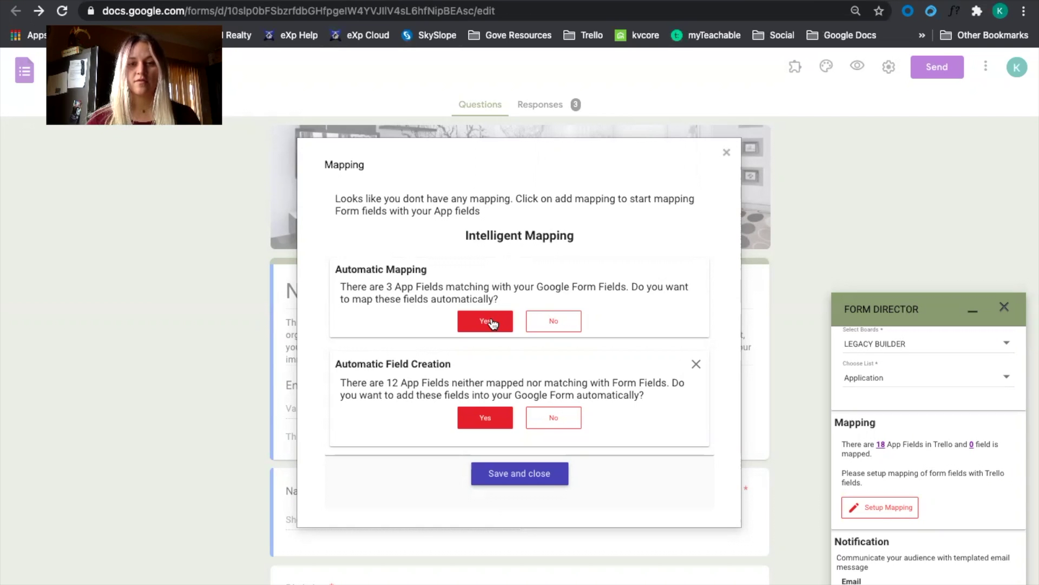
Auto-map the 3 matching fields: Name, Birthday and Sponsor.
click(490, 322)
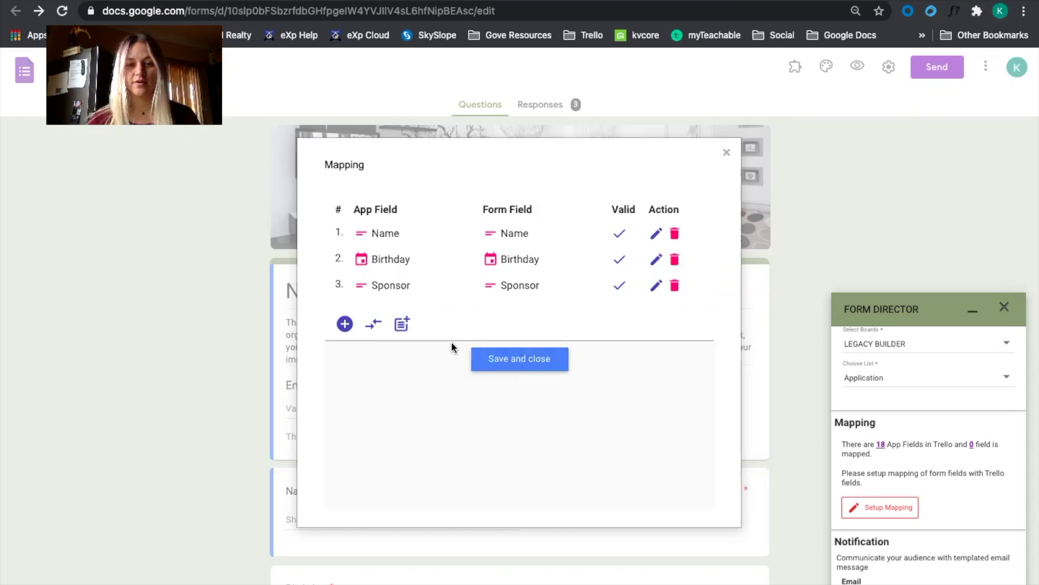
Save the field mapping and the New Agent service, then close the Form Director sidebar.
click(544, 359)
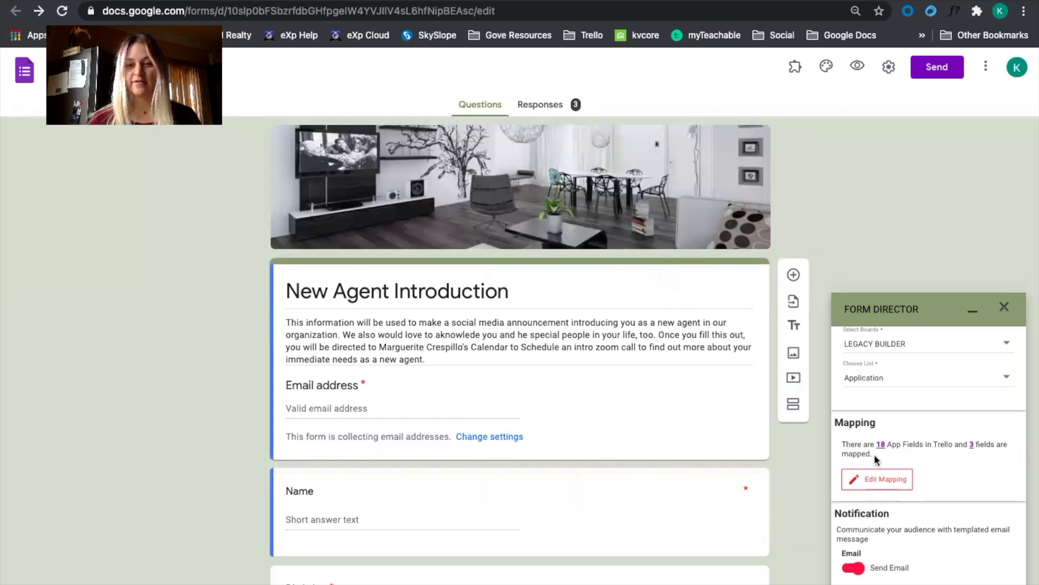
scroll(929, 475, down, 3)
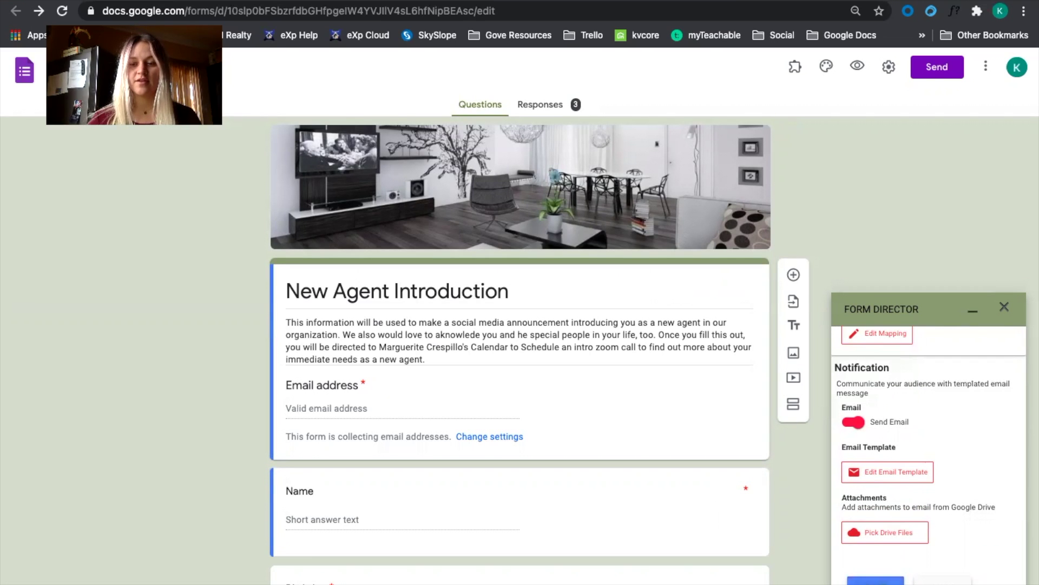
click(927, 472)
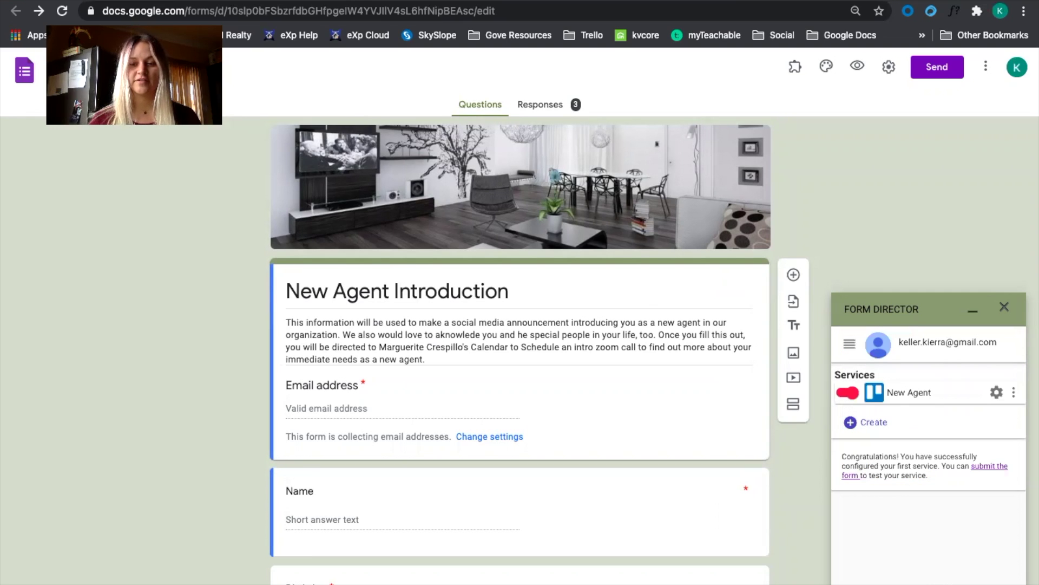
click(1004, 307)
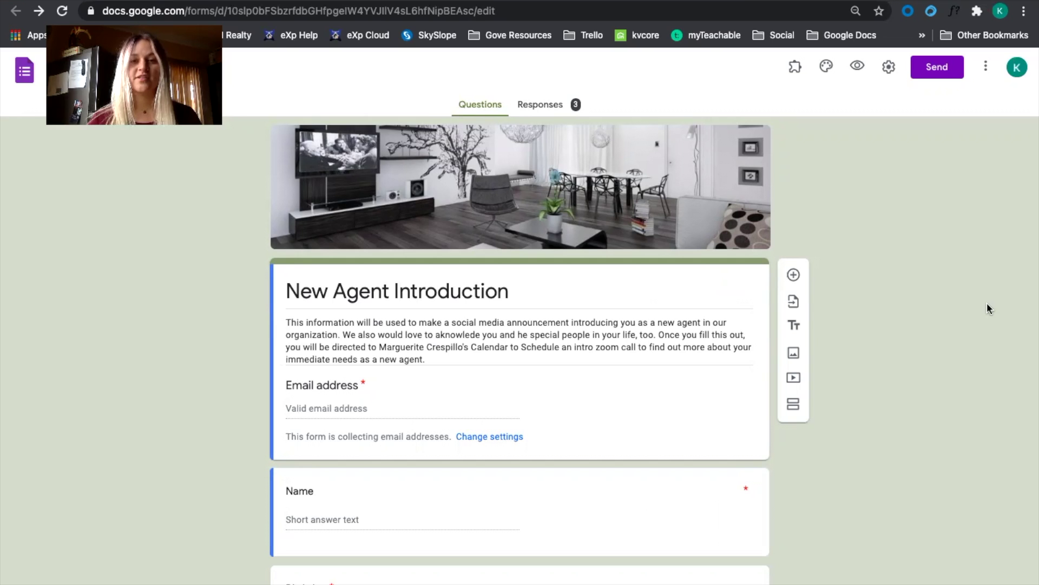
Email the form to the test recipient's address with the form embedded in the message.
click(934, 74)
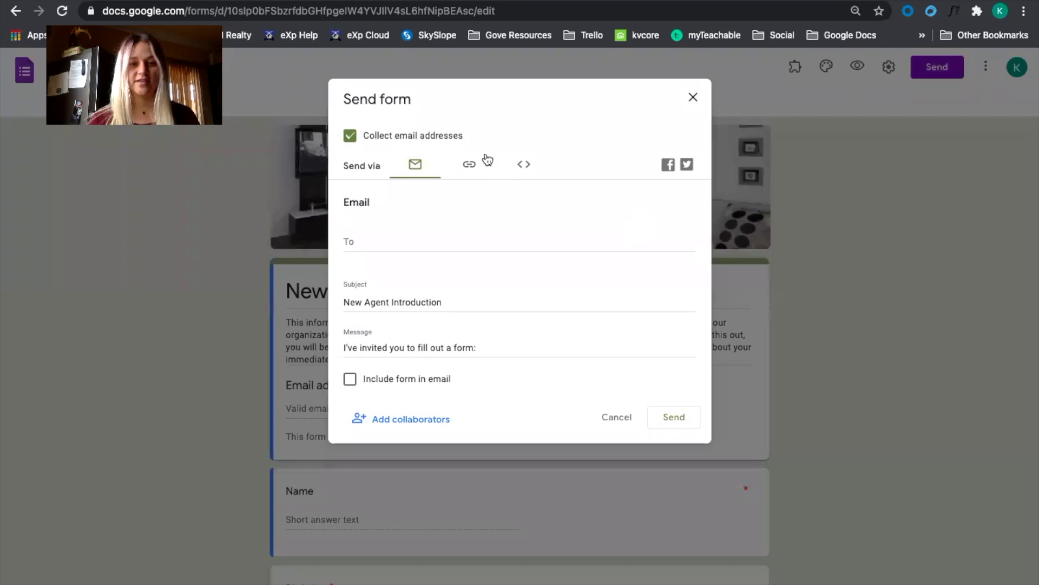
click(402, 245)
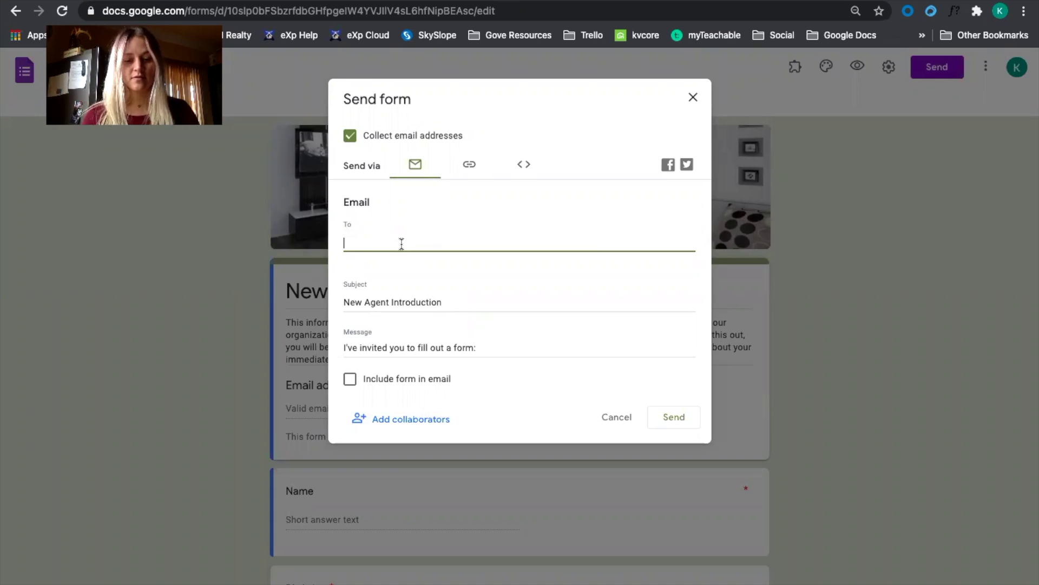
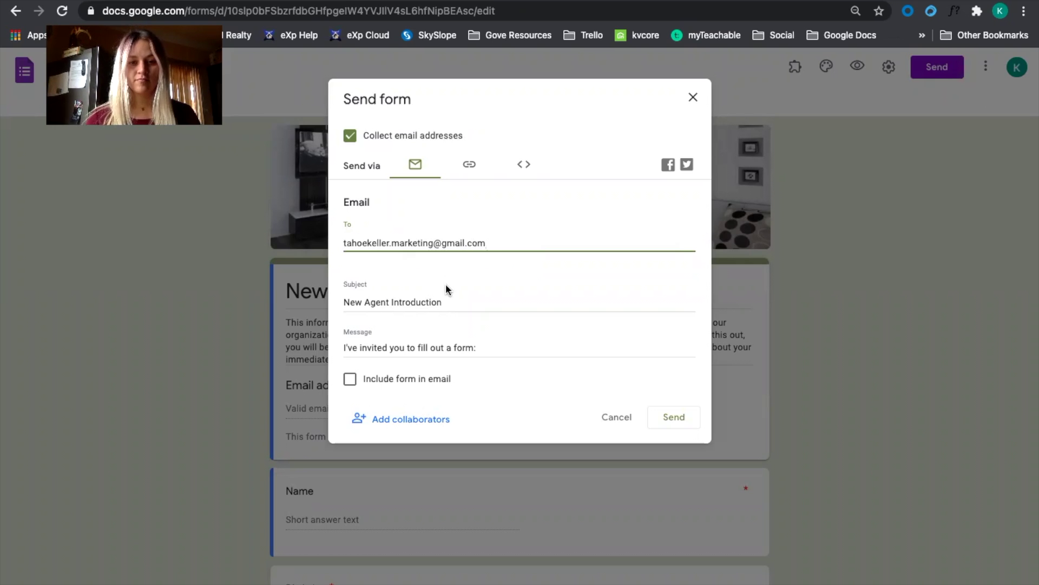
click(350, 380)
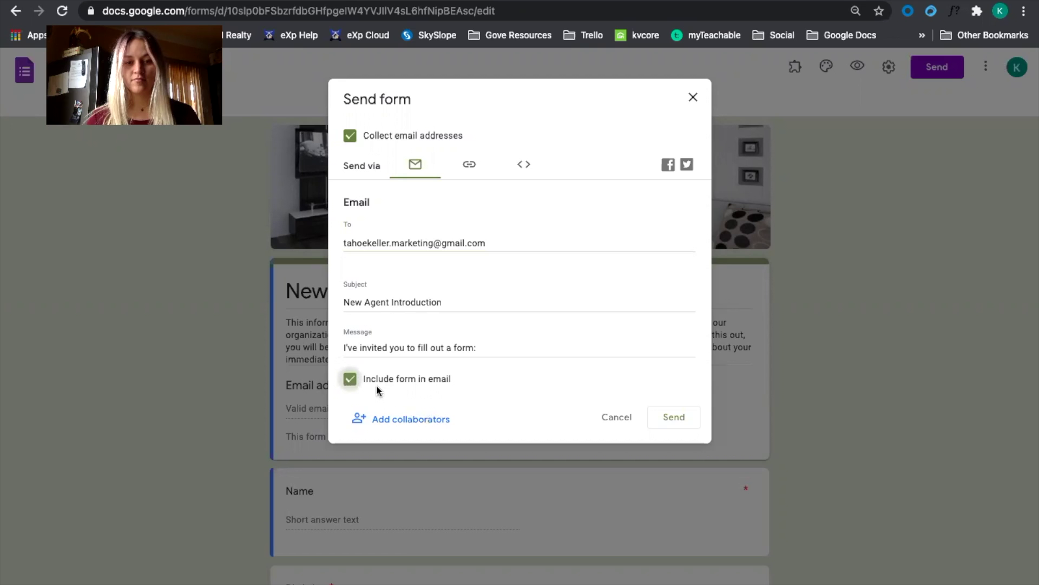
click(666, 412)
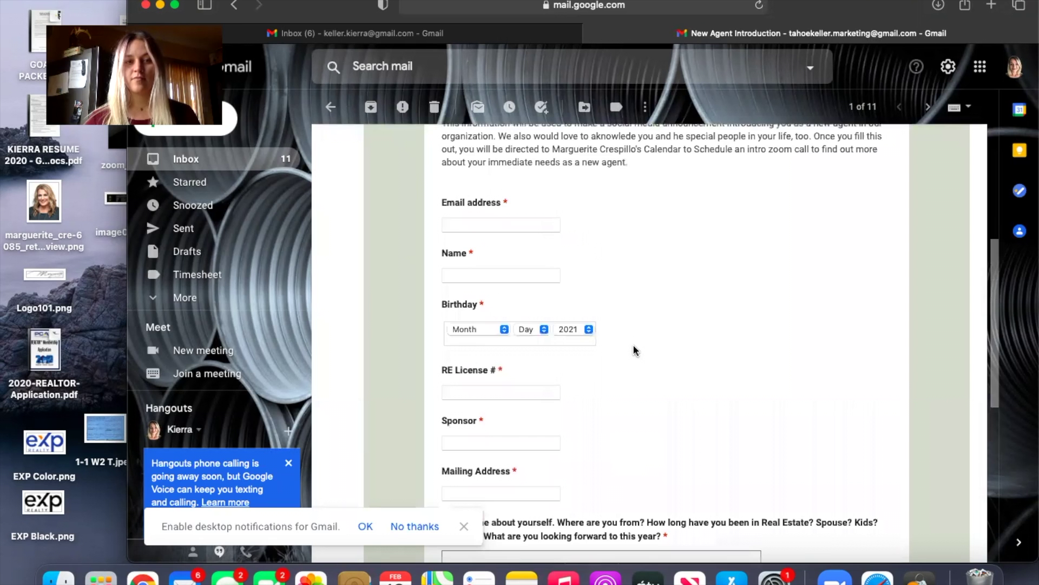
Enter the test respondent's email address in the embedded form and submit the response.
scroll(635, 349, up, 3)
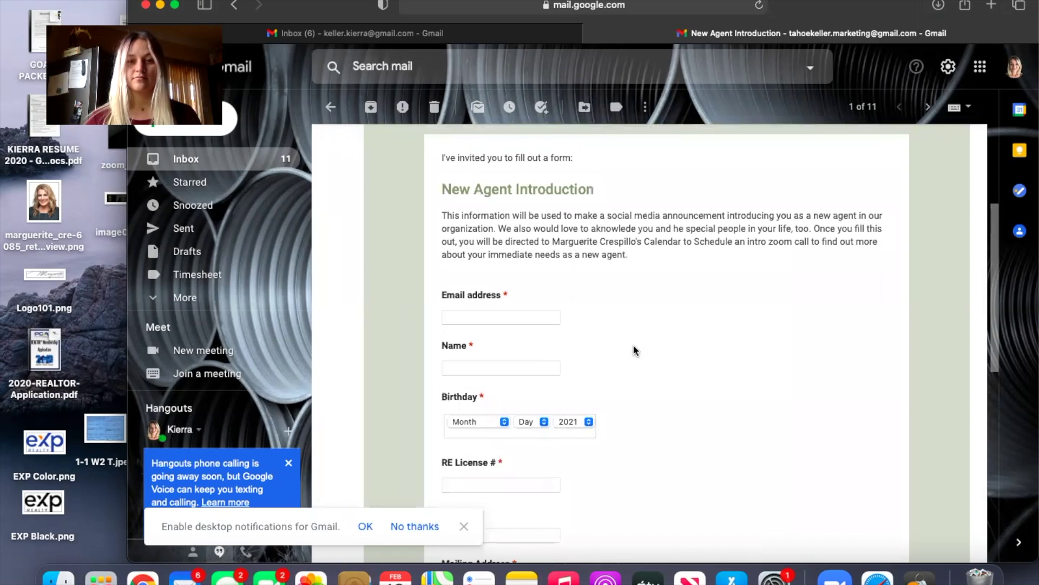
scroll(635, 351, up, 4)
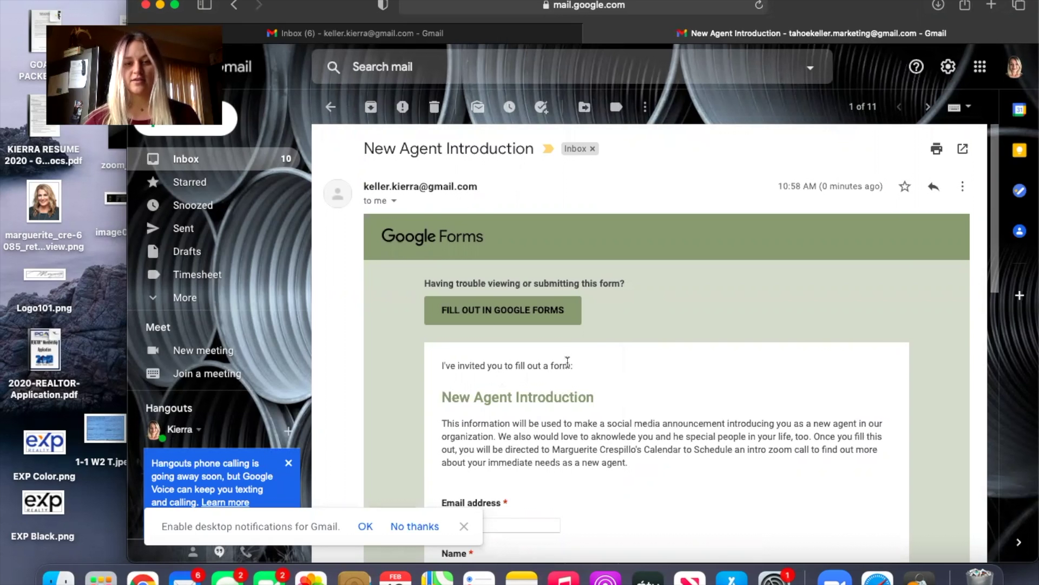
scroll(567, 362, down, 4)
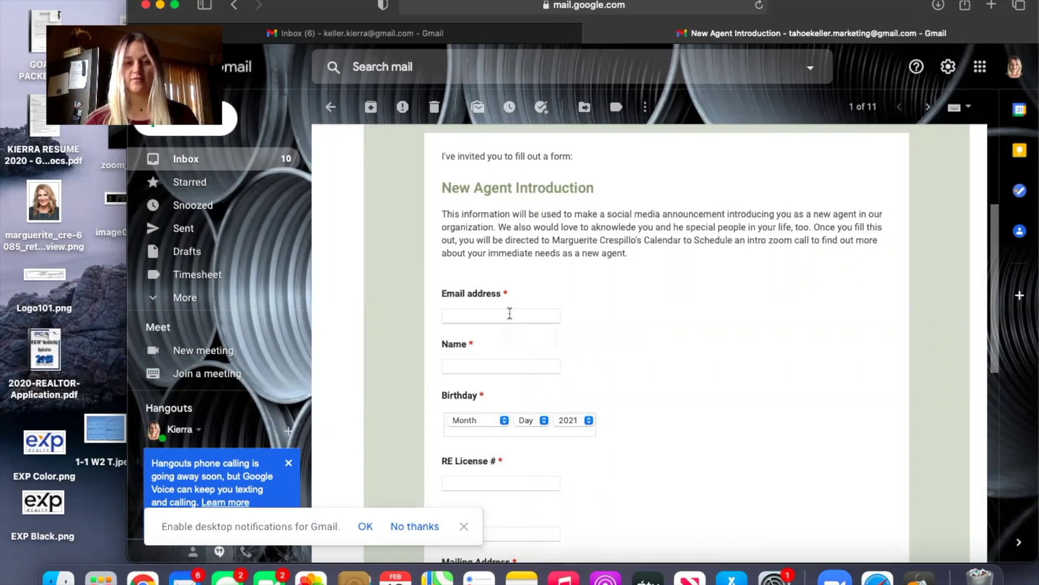
click(510, 314)
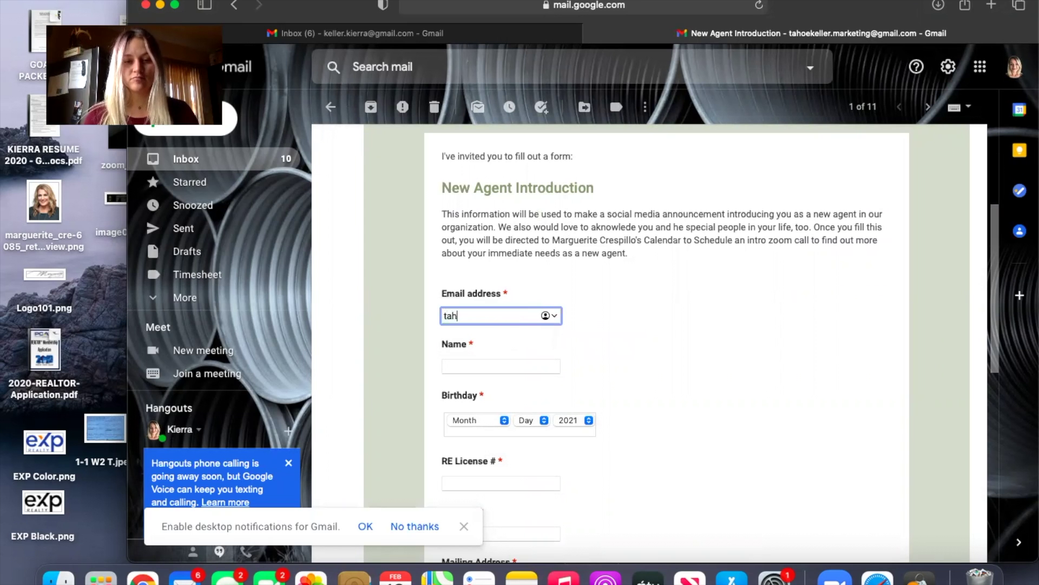
key(Return)
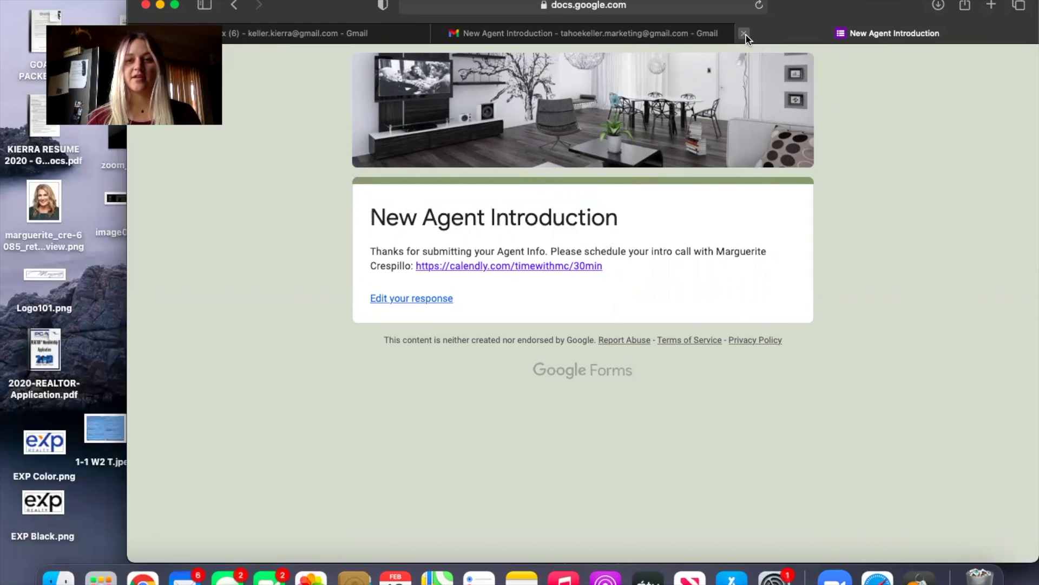
Close the confirmation page and email window, then view the form's 4 responses.
click(745, 35)
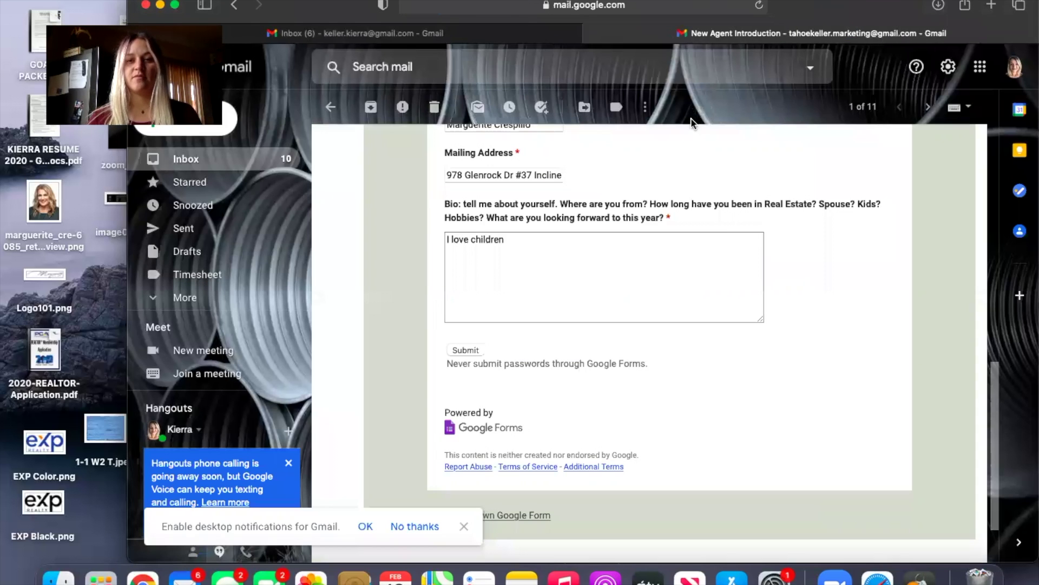
click(146, 5)
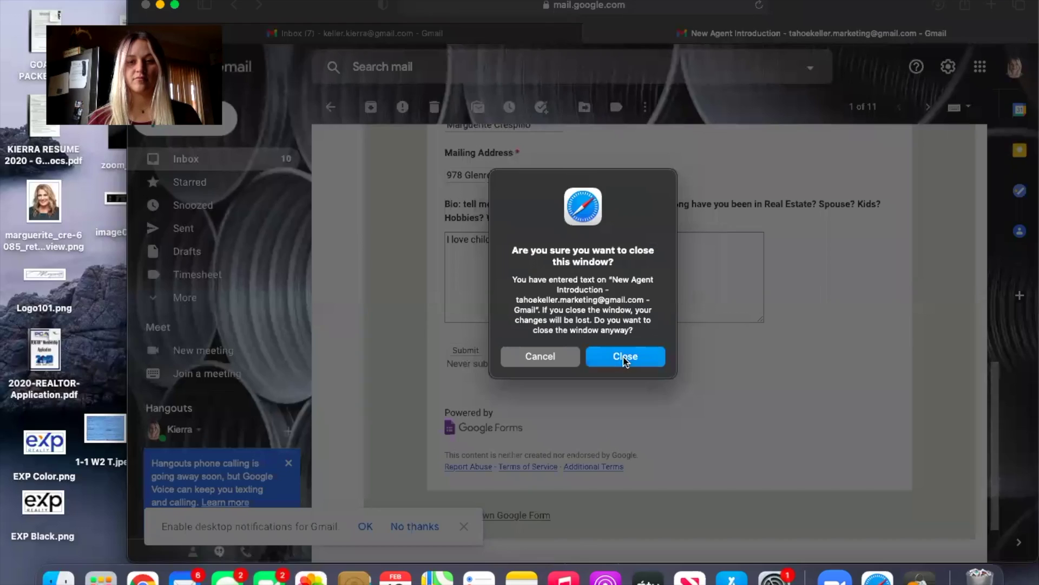
click(625, 356)
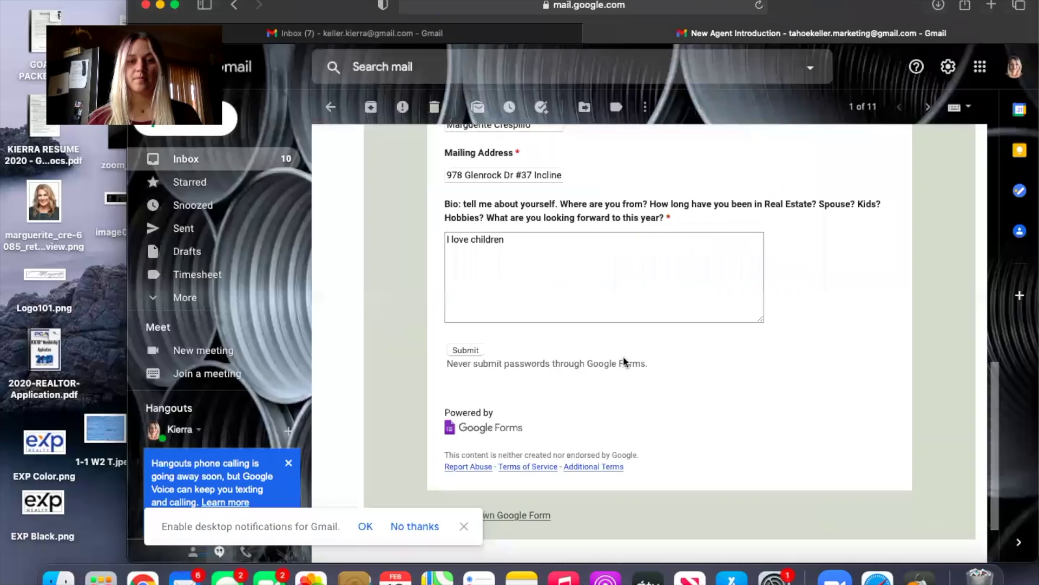
key(ctrl+Right)
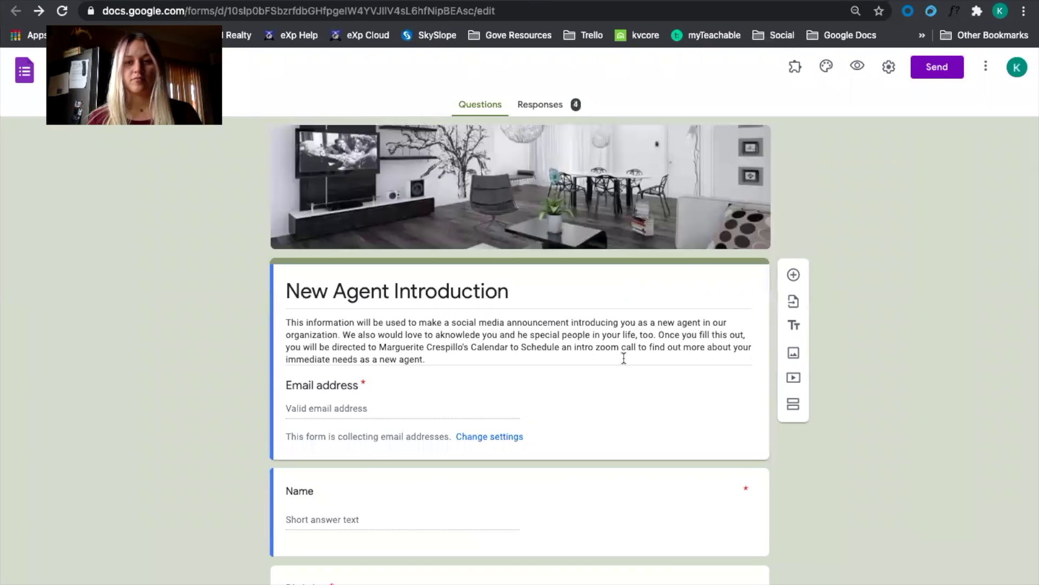
click(541, 106)
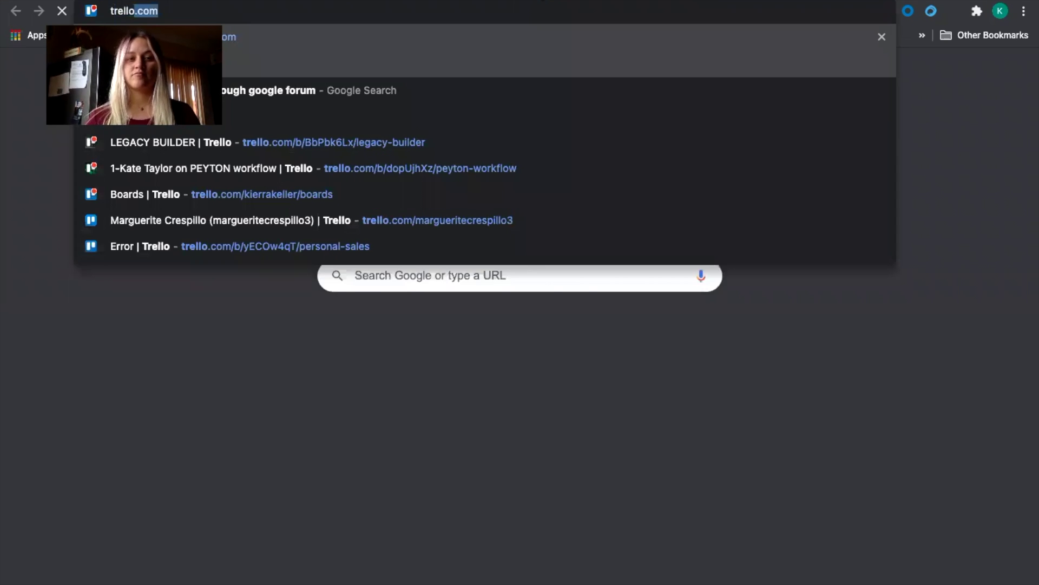
Go to trello.com and open the LEGACY BUILDER board.
key(Return)
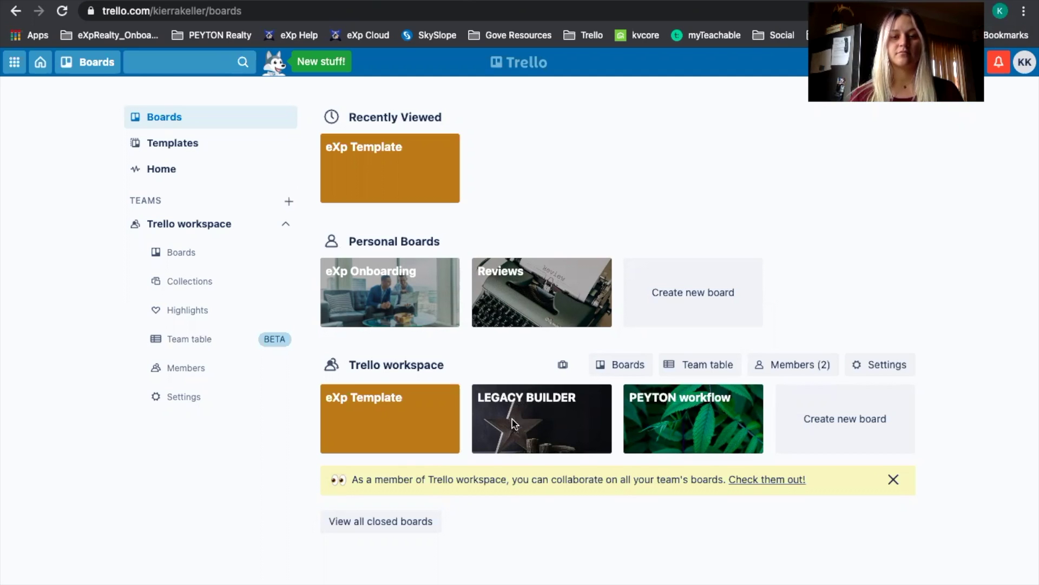
click(513, 422)
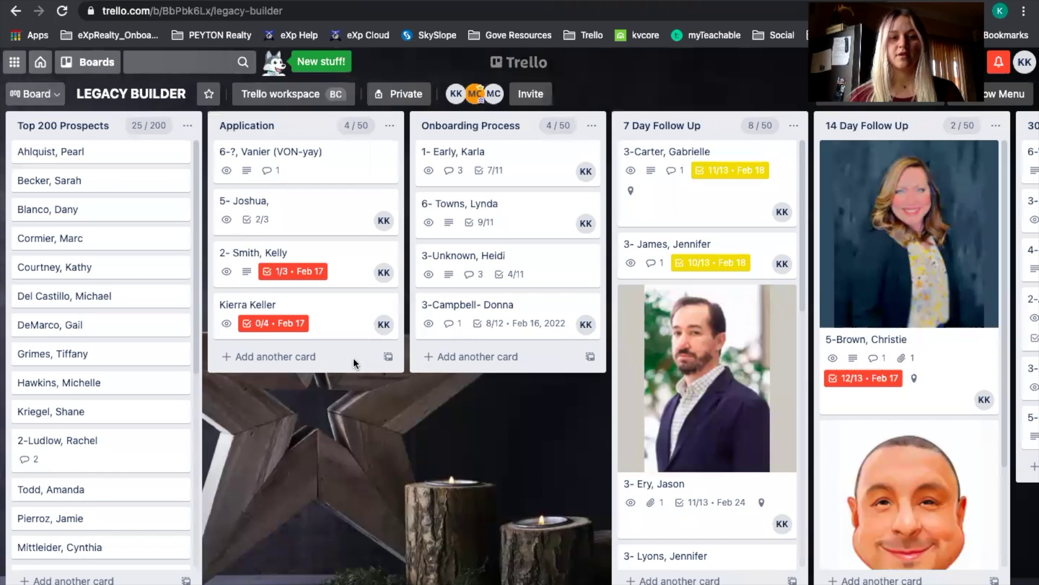
Open the test applicant's card, confirm Birthday Apr 1, 1996 and Sponsor, then close it.
click(337, 319)
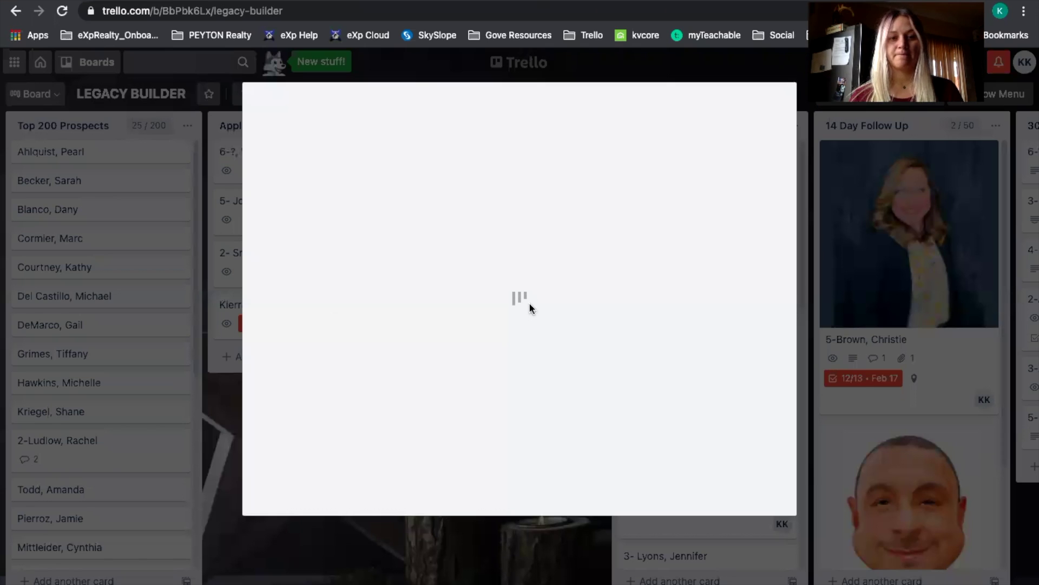
scroll(529, 301, down, 2)
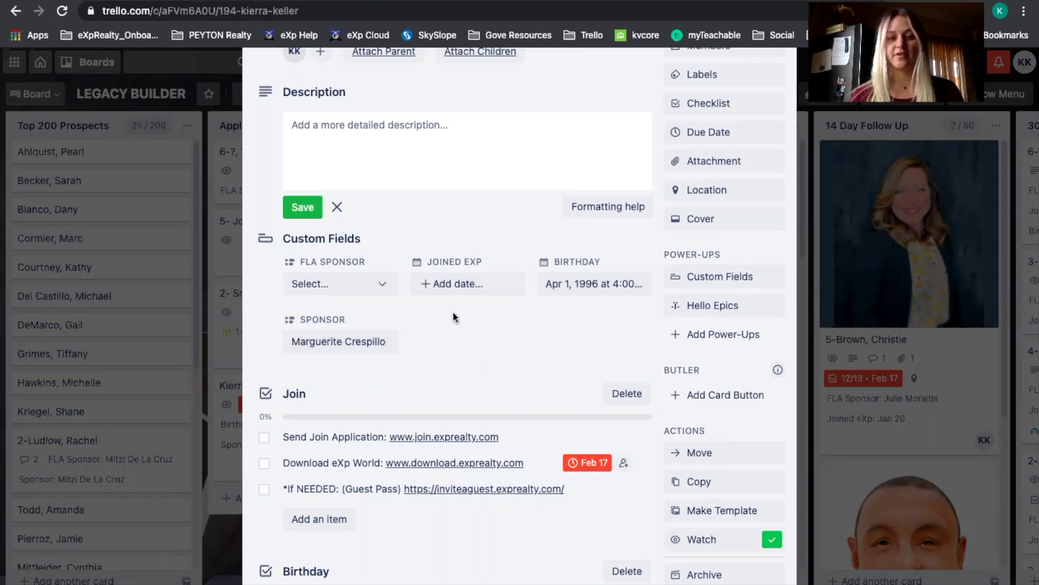
scroll(454, 311, down, 2)
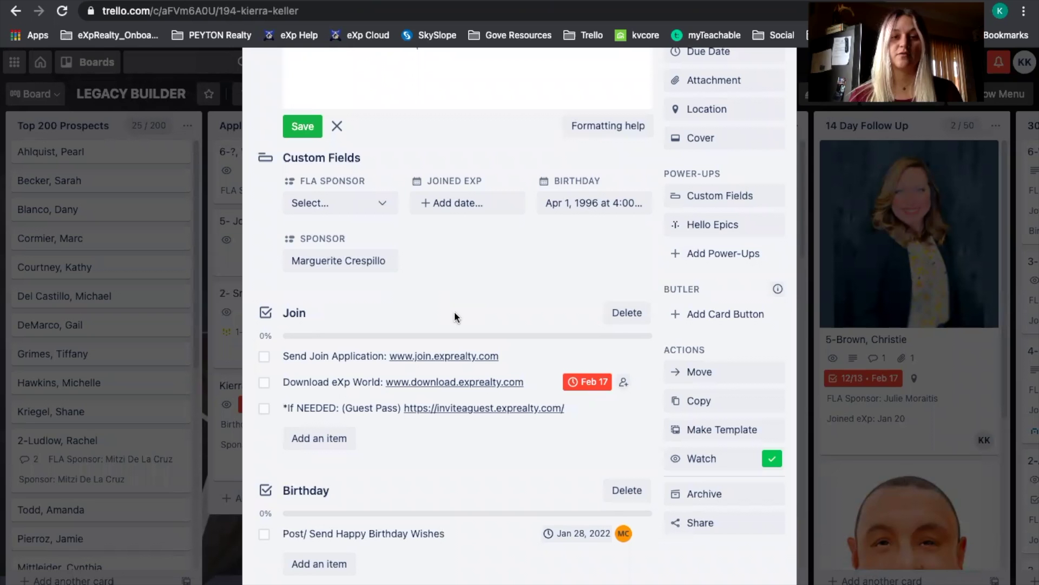
scroll(453, 317, down, 1)
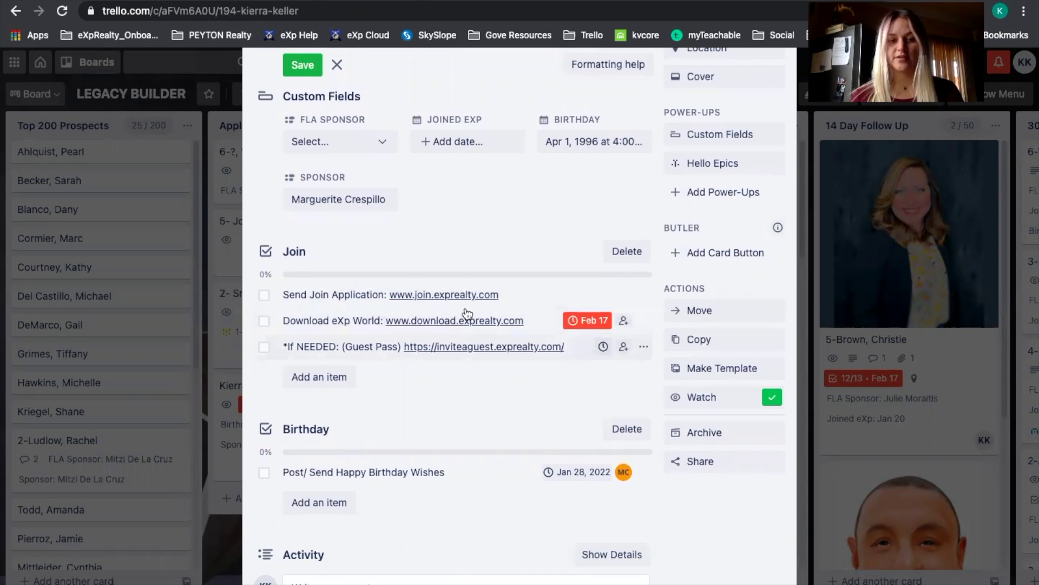
scroll(471, 311, up, 5)
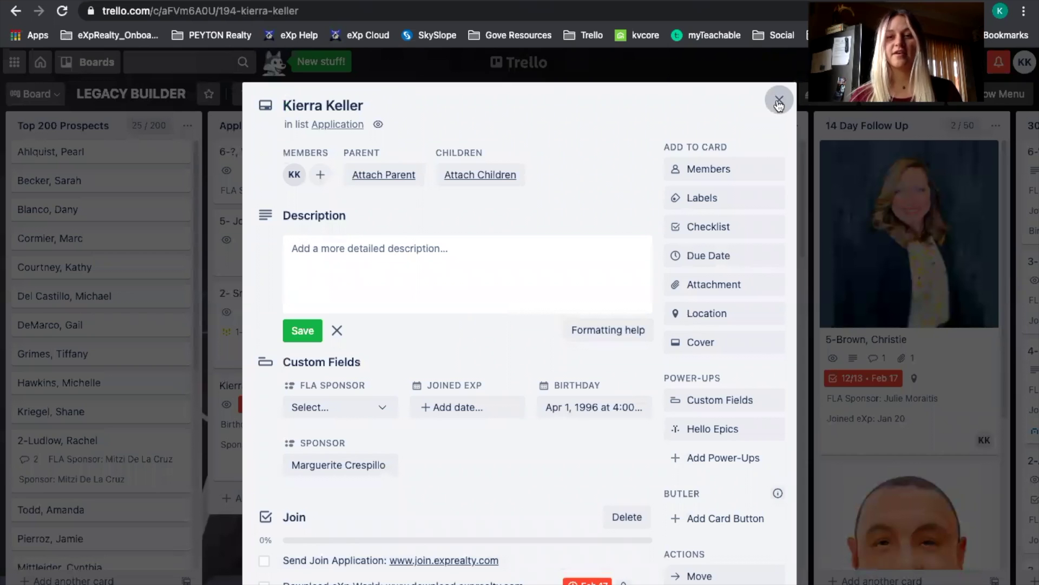
click(779, 100)
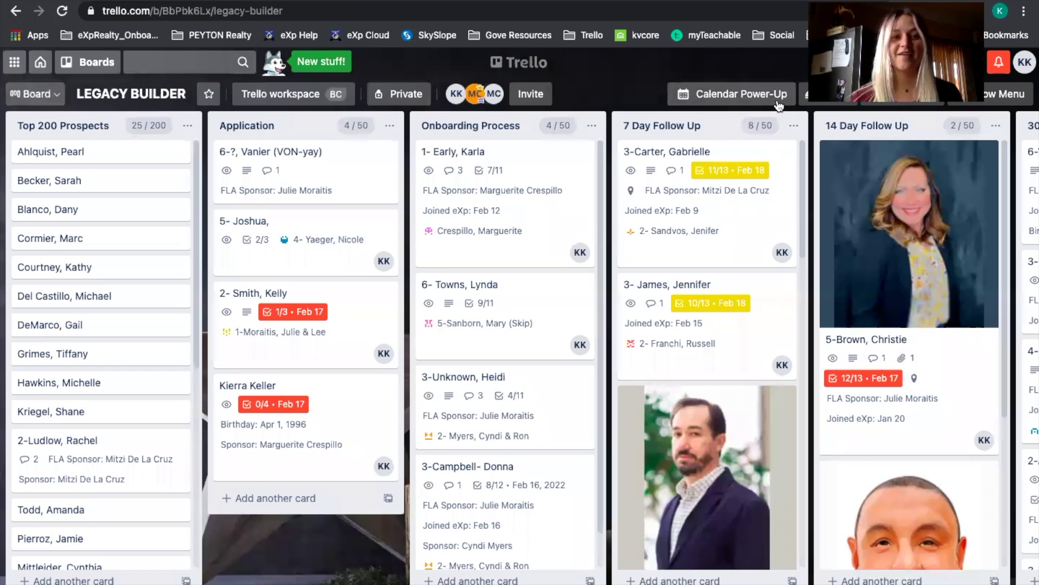